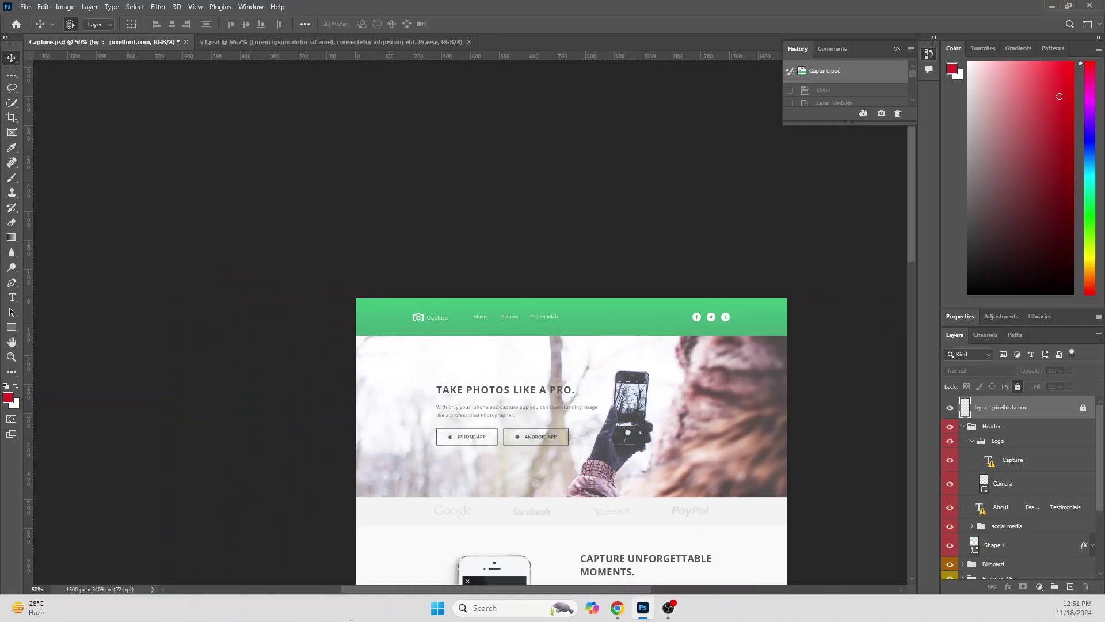
Look over the Capture page design from the header down to the phone feature section
{"action": "left_click_drag", "start_coordinate": [435, 588], "coordinate": [503, 589]}
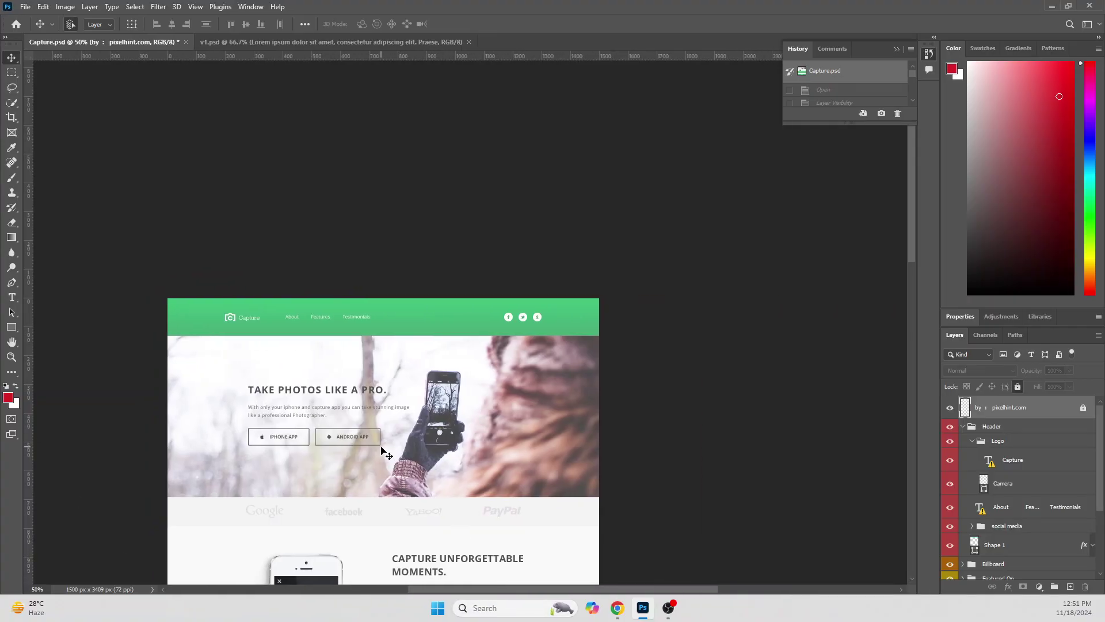
{"action": "scroll", "coordinate": [381, 449], "scroll_direction": "down", "scroll_amount": 3}
{"action": "scroll", "coordinate": [381, 449], "scroll_direction": "down", "scroll_amount": 2}
{"action": "scroll", "coordinate": [331, 353], "scroll_direction": "down", "scroll_amount": 5}
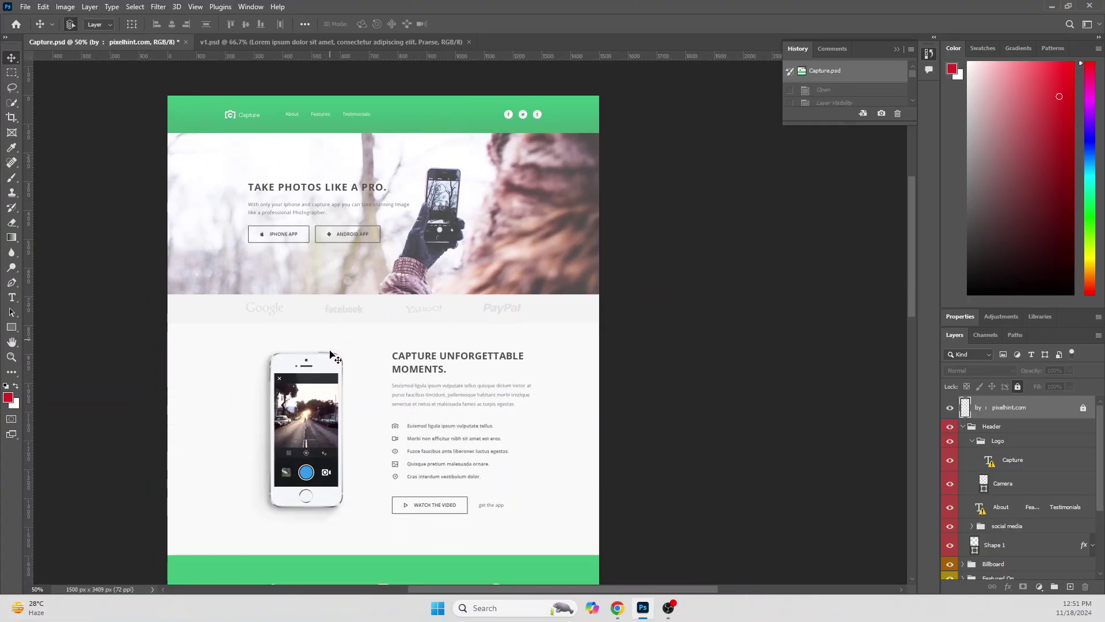
{"action": "scroll", "coordinate": [331, 357], "scroll_direction": "up", "scroll_amount": 3}
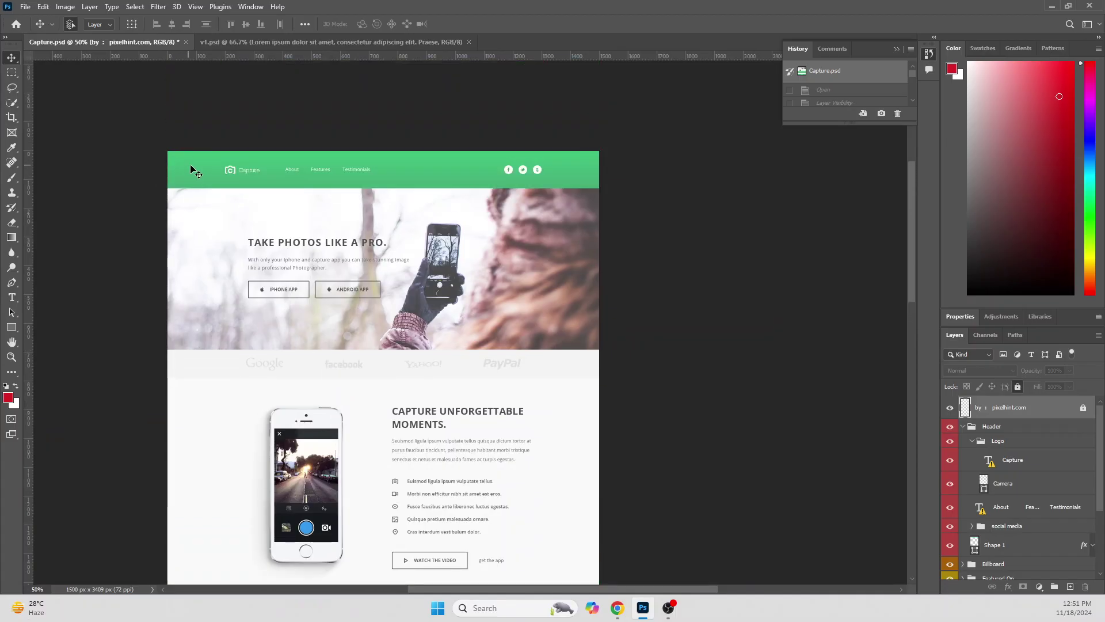
{"action": "scroll", "coordinate": [226, 229], "scroll_direction": "up", "scroll_amount": 3}
{"action": "scroll", "coordinate": [227, 229], "scroll_direction": "up", "scroll_amount": 2}
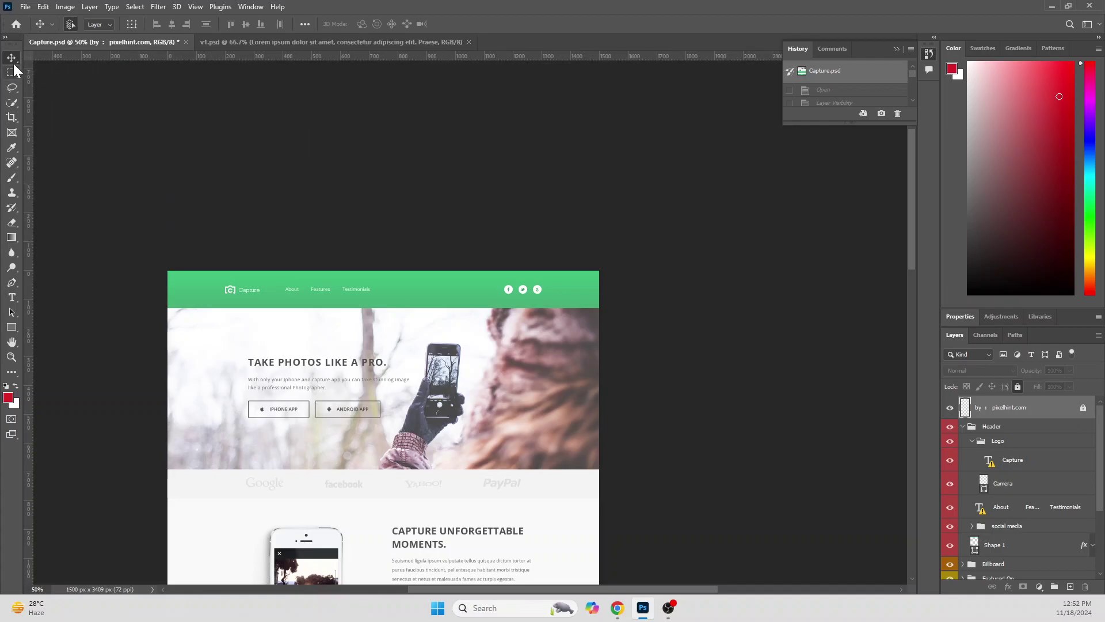
Set the Move tool's auto-select to Layer and select the camera icon in the header logo
{"action": "left_click", "coordinate": [102, 25]}
{"action": "left_click", "coordinate": [103, 42]}
{"action": "key", "text": "ctrl+plus"}
{"action": "key", "text": "ctrl+plus"}
{"action": "key", "text": "ctrl+plus"}
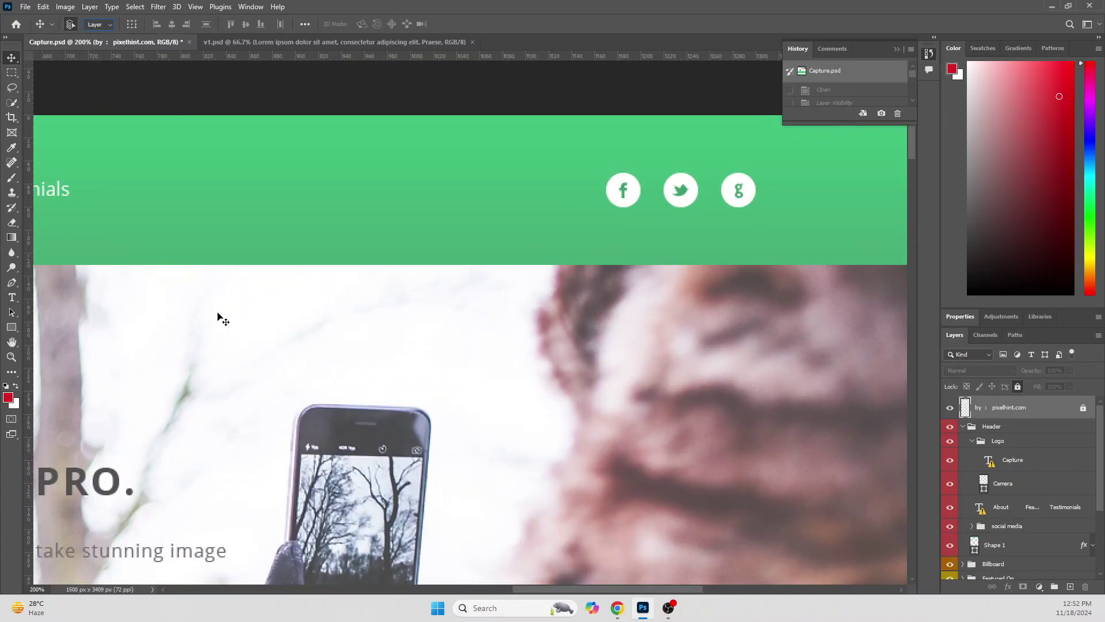
{"action": "left_click_drag", "start_coordinate": [530, 585], "coordinate": [384, 576]}
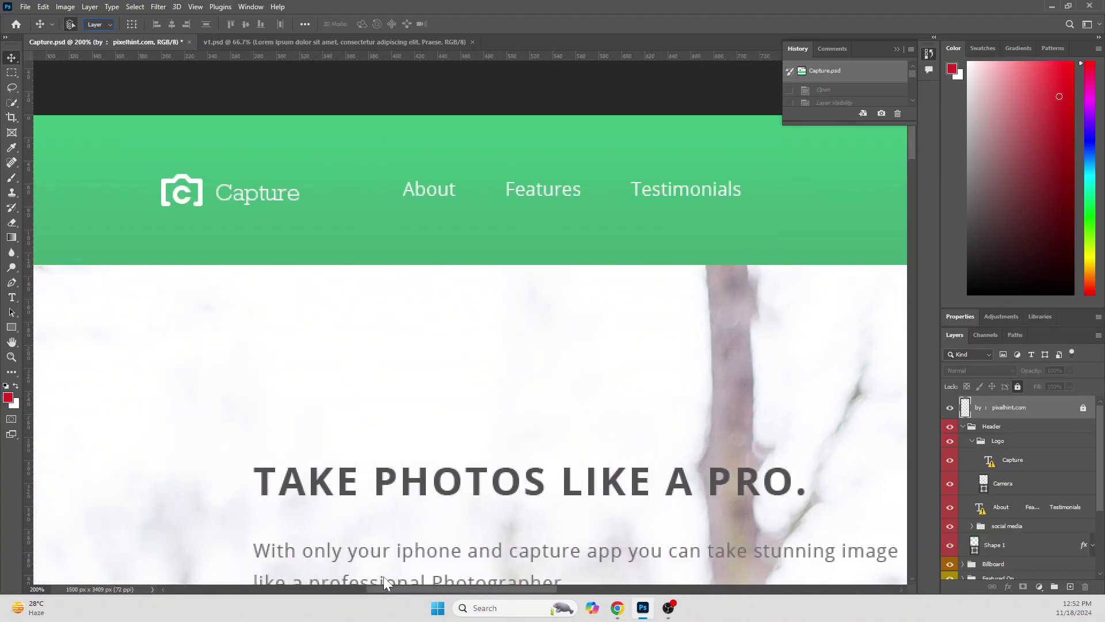
{"action": "left_click", "coordinate": [197, 185]}
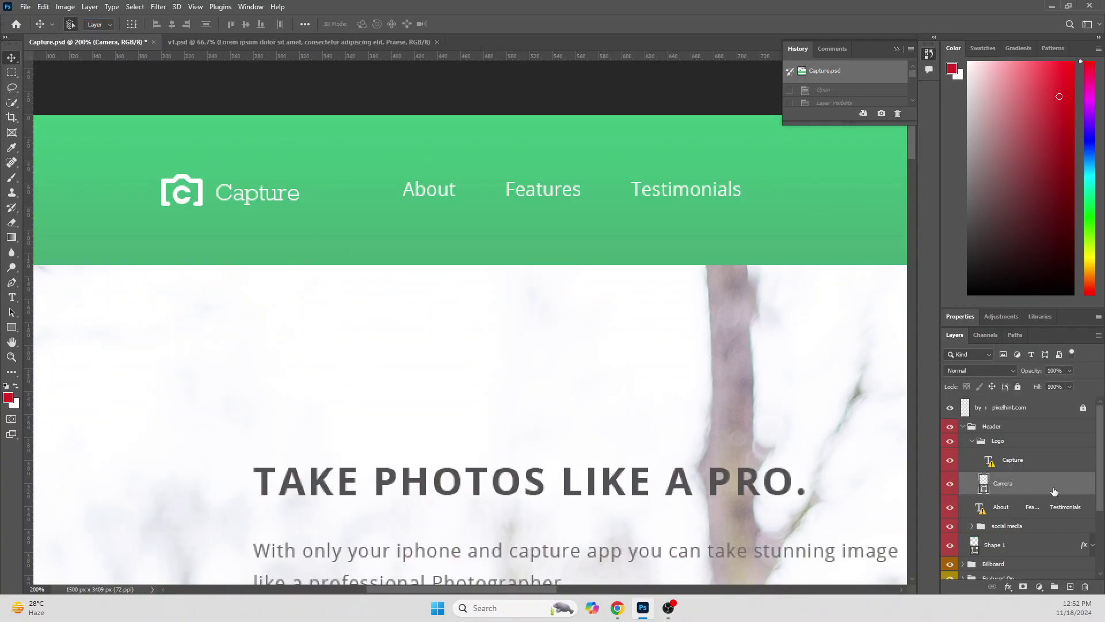
Toggle the Camera layer's visibility off and on to check which artwork it holds
{"action": "left_click", "coordinate": [951, 488]}
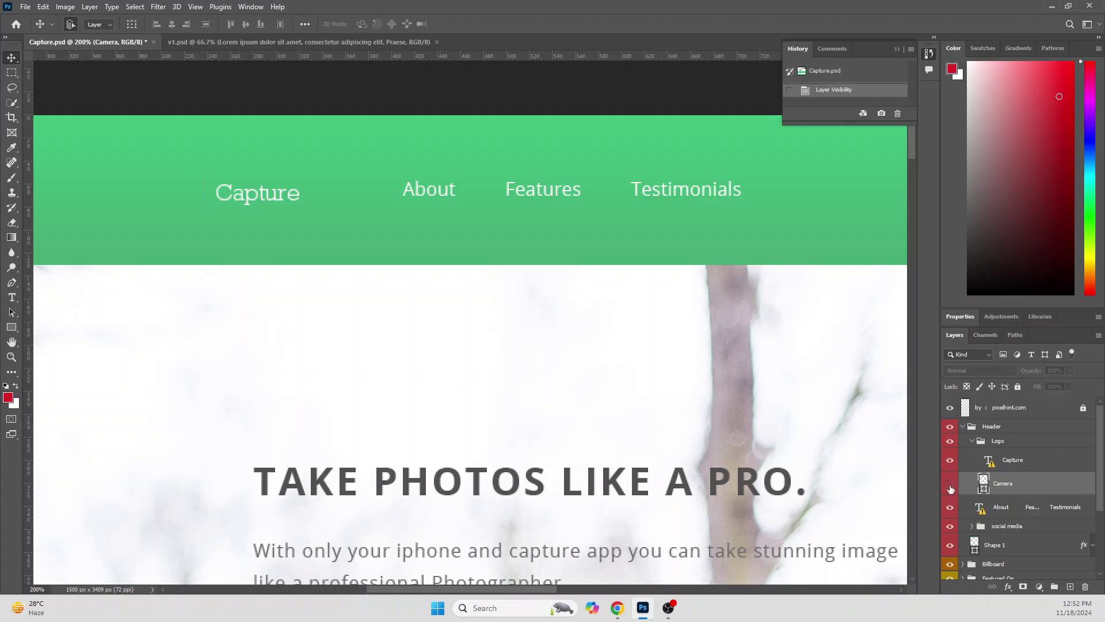
{"action": "left_click", "coordinate": [951, 488]}
{"action": "left_click", "coordinate": [950, 489]}
{"action": "left_click", "coordinate": [950, 488]}
{"action": "left_click", "coordinate": [951, 488]}
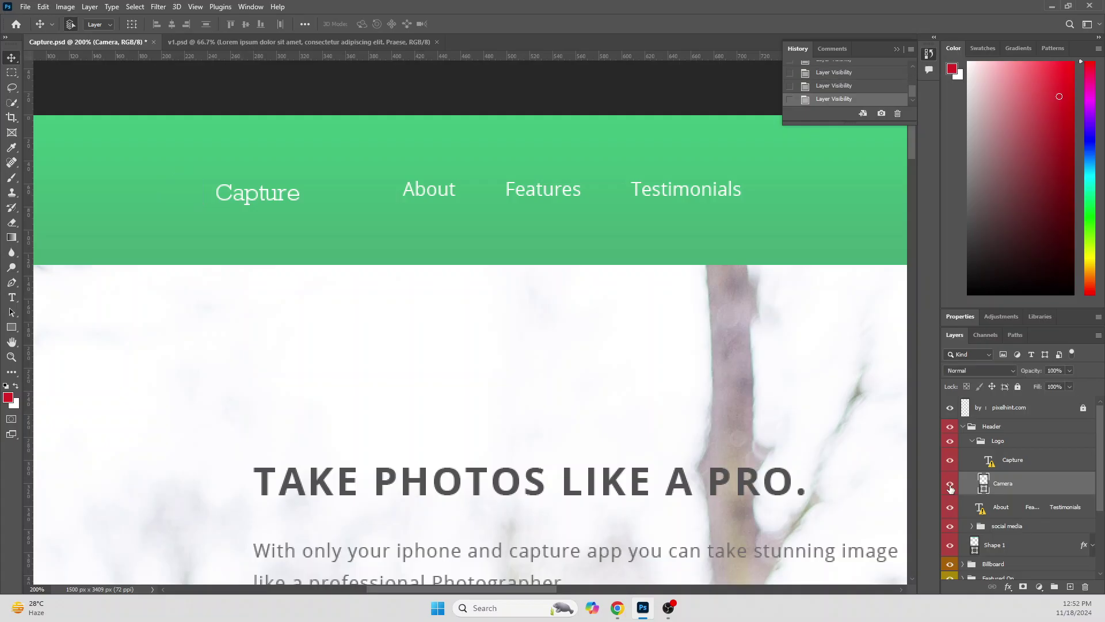
{"action": "left_click", "coordinate": [950, 489]}
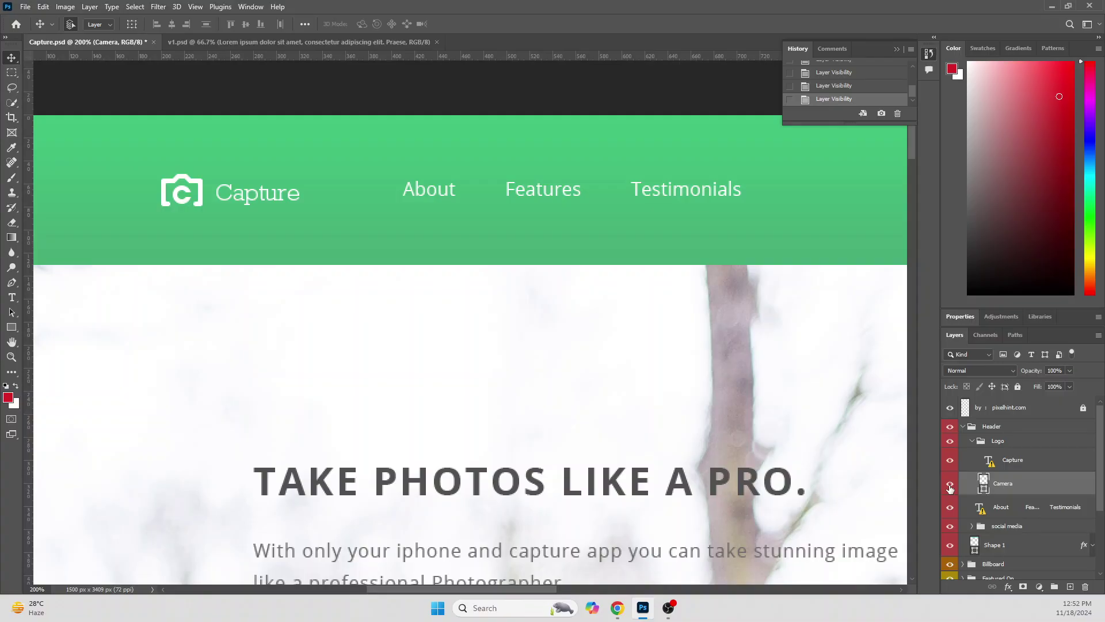
Show only the Camera layer and trim the canvas on all four sides based on transparent pixels
{"action": "left_click", "coordinate": [949, 485], "text": "alt"}
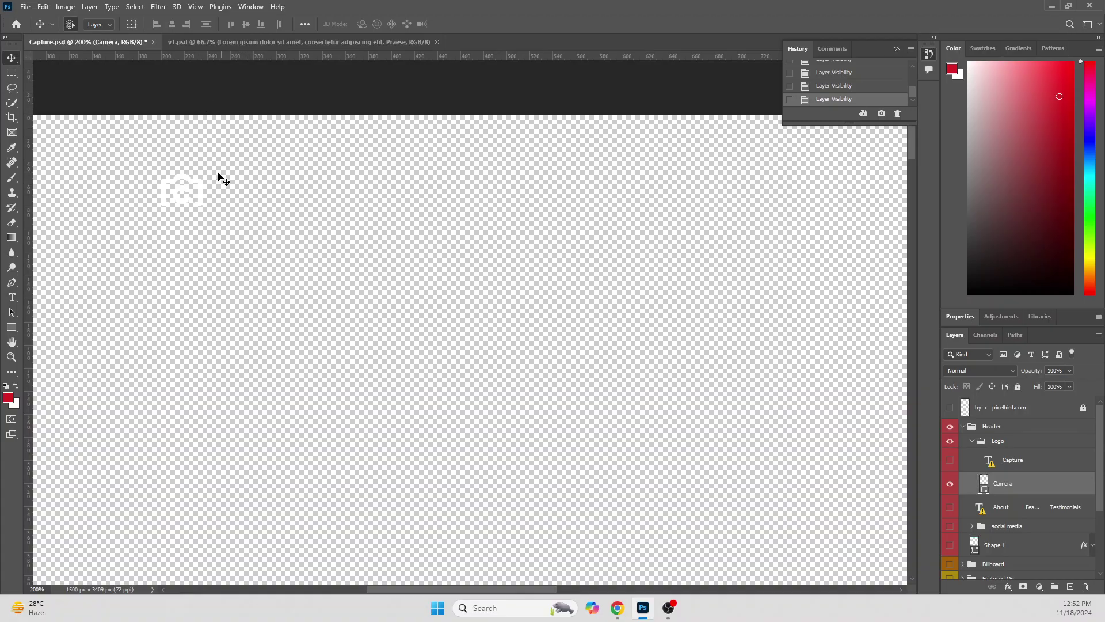
{"action": "left_click", "coordinate": [62, 7]}
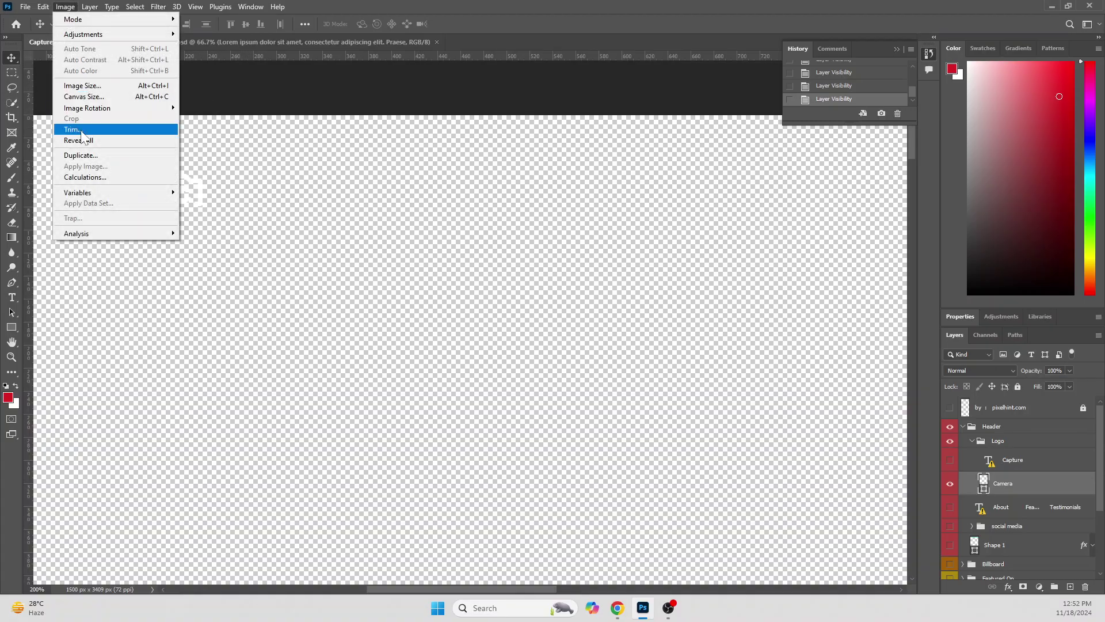
{"action": "left_click", "coordinate": [81, 129]}
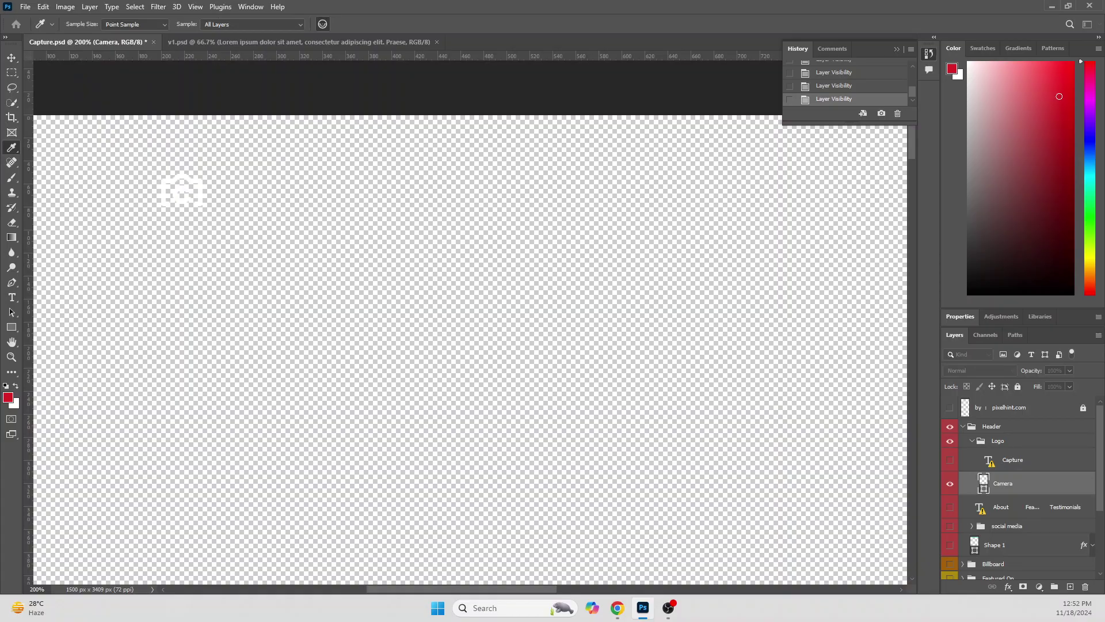
{"action": "left_click_drag", "start_coordinate": [34, 106], "coordinate": [340, 222]}
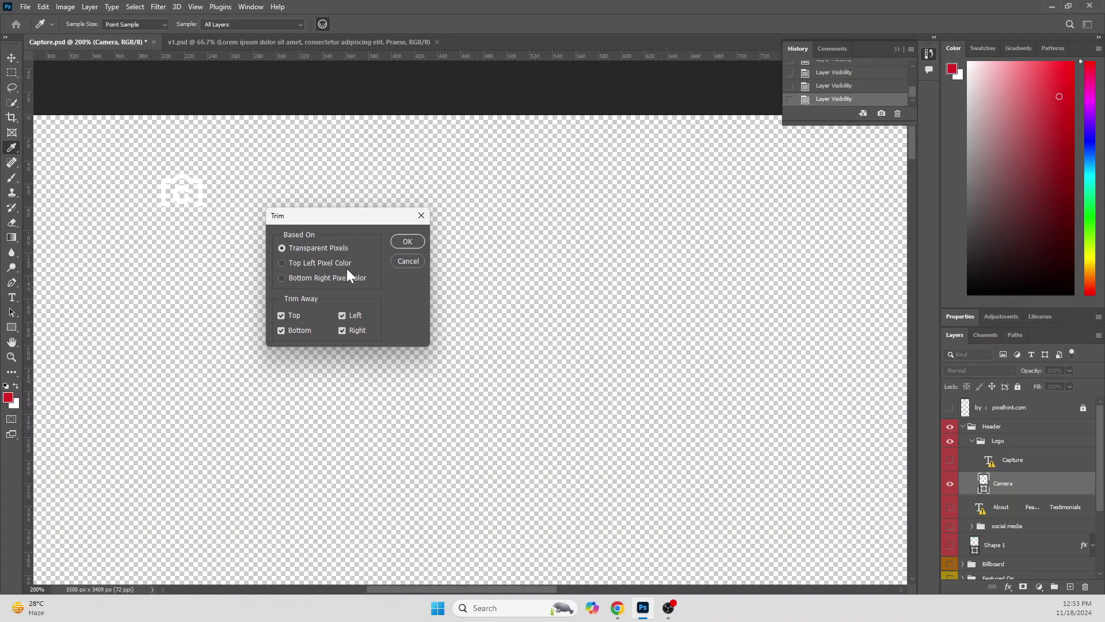
{"action": "left_click", "coordinate": [408, 242]}
{"action": "key", "text": "v"}
{"action": "left_click_drag", "start_coordinate": [544, 591], "coordinate": [396, 593]}
{"action": "scroll", "coordinate": [530, 351], "scroll_direction": "up", "scroll_amount": 1}
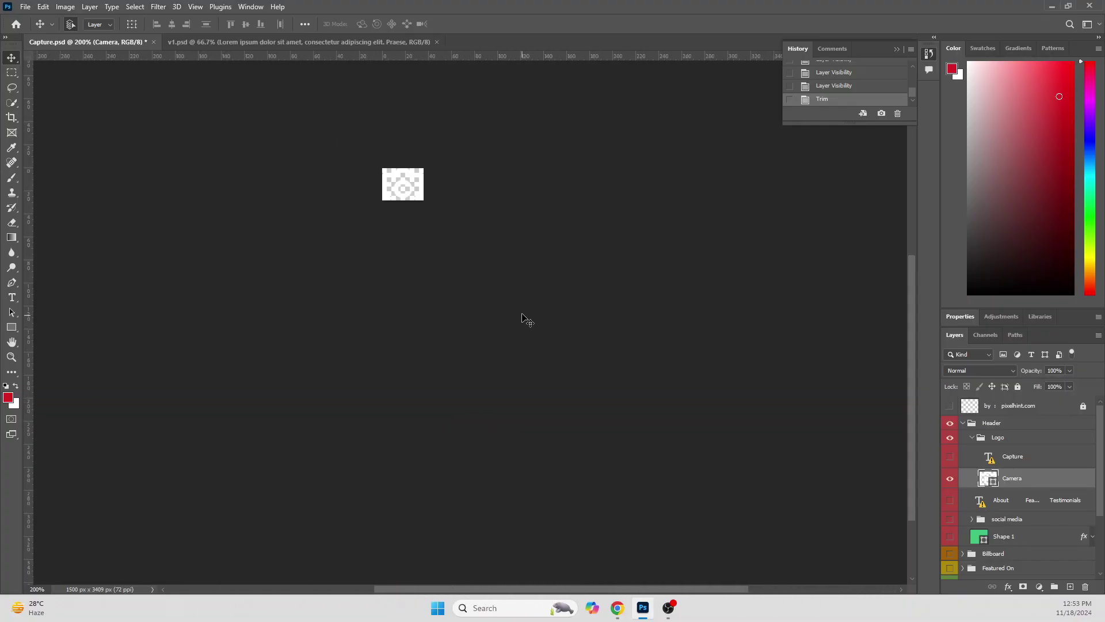
{"action": "scroll", "coordinate": [528, 321], "scroll_direction": "up", "scroll_amount": 2}
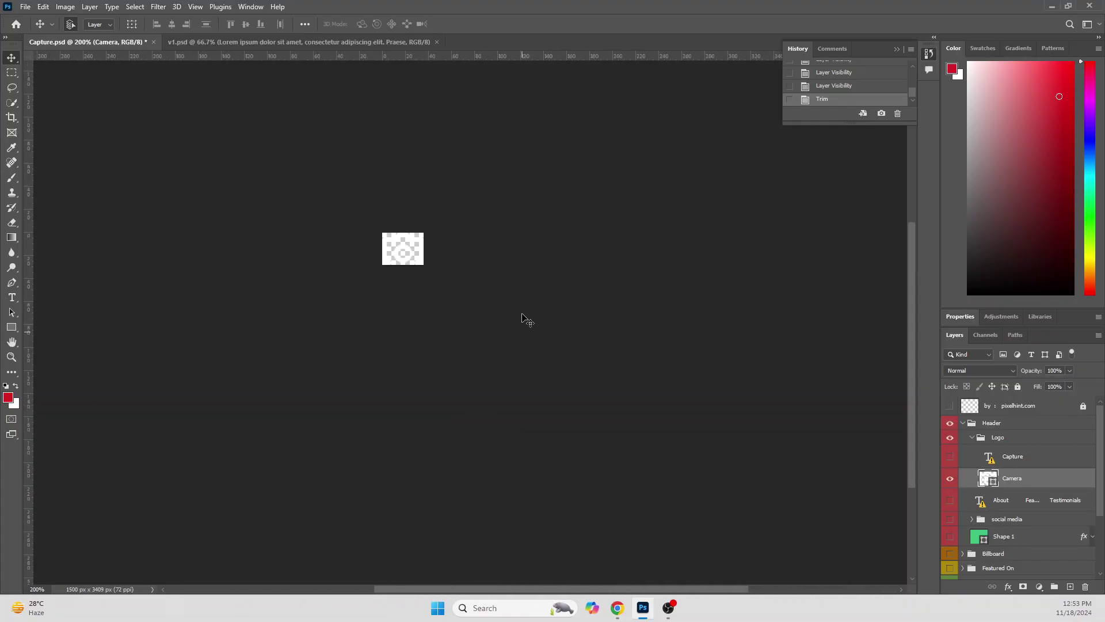
Export the trimmed camera icon with Save for Web as a transparent PNG-24 named Capture.png on the Desktop
{"action": "left_click", "coordinate": [26, 7]}
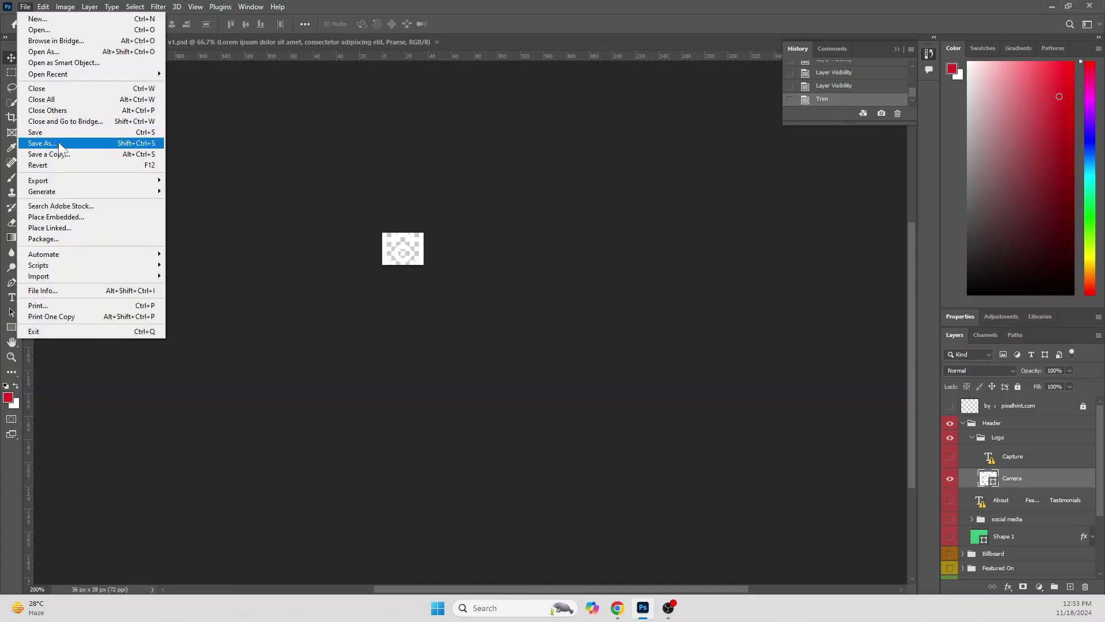
{"action": "mouse_move", "coordinate": [71, 182]}
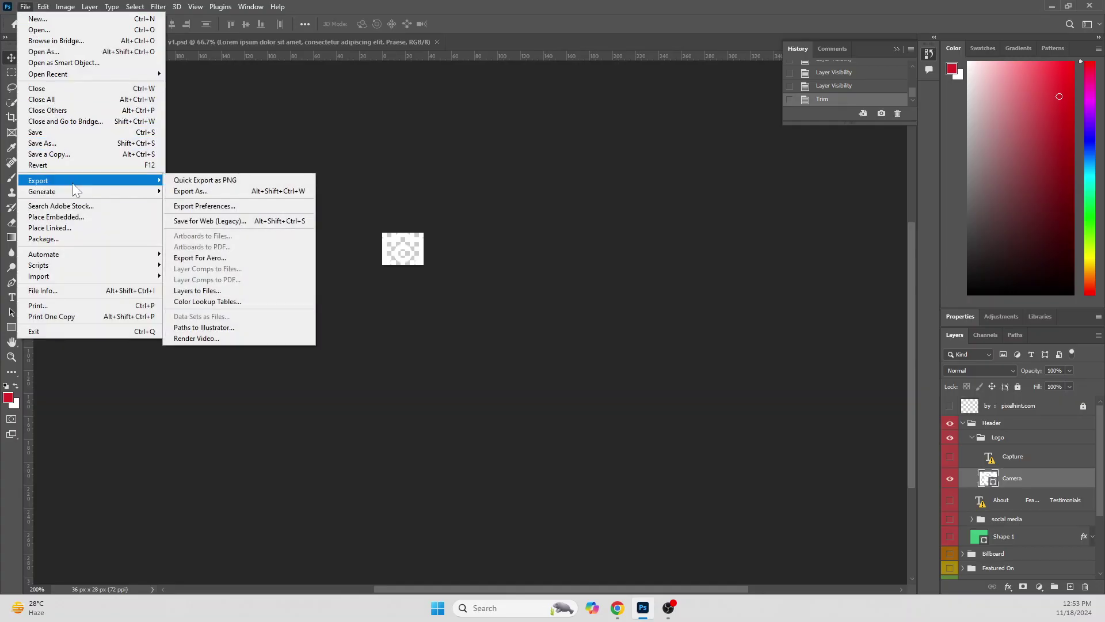
{"action": "left_click", "coordinate": [248, 223]}
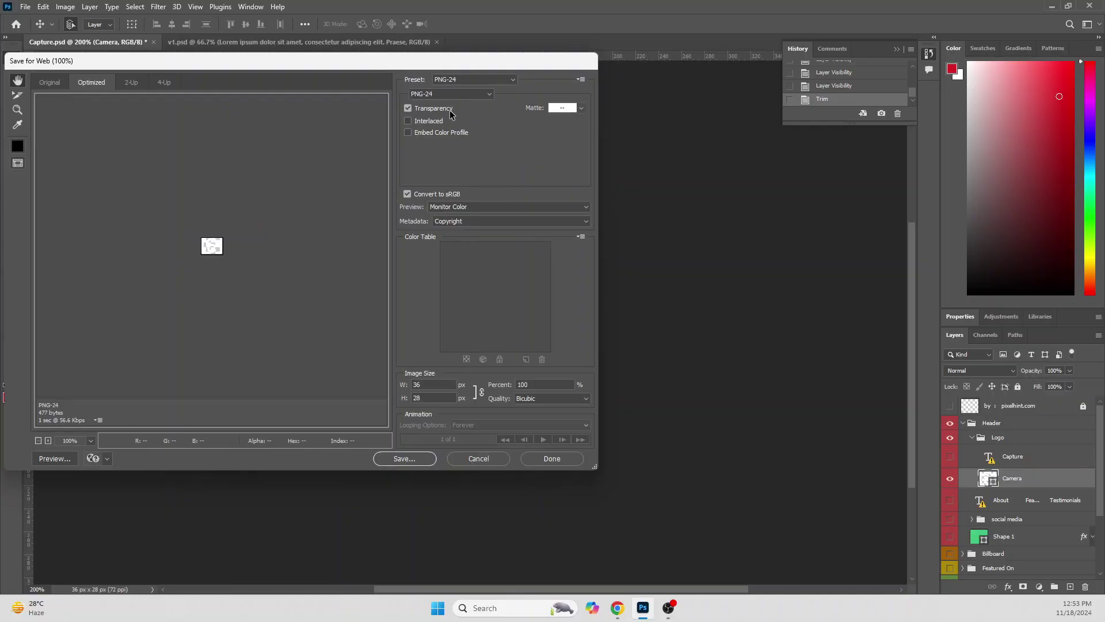
{"action": "left_click_drag", "start_coordinate": [368, 67], "coordinate": [478, 79]}
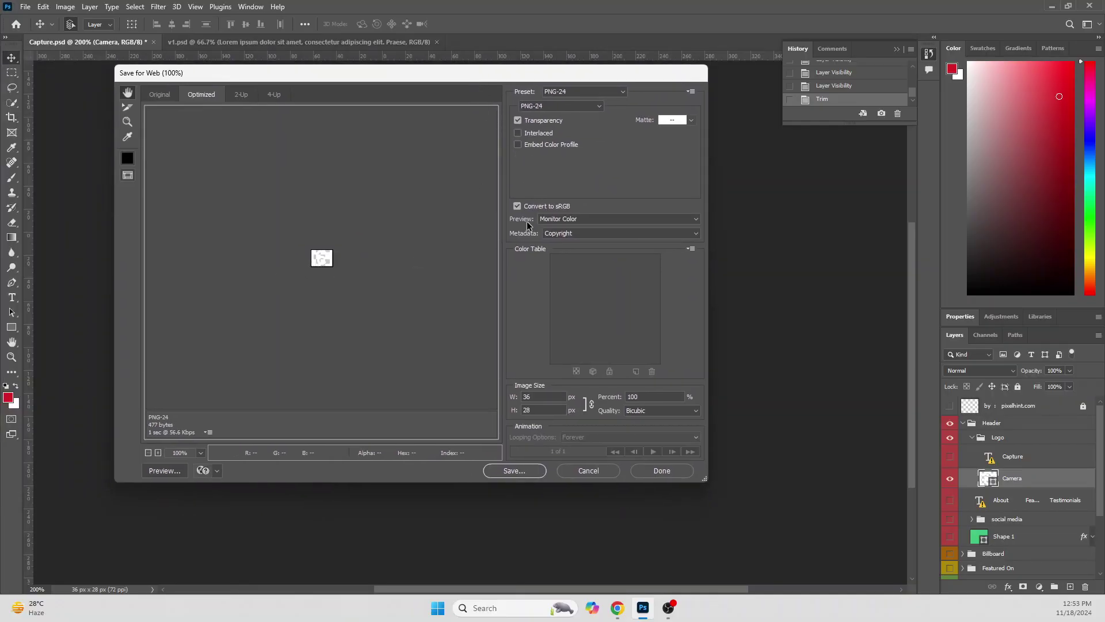
{"action": "left_click", "coordinate": [570, 107]}
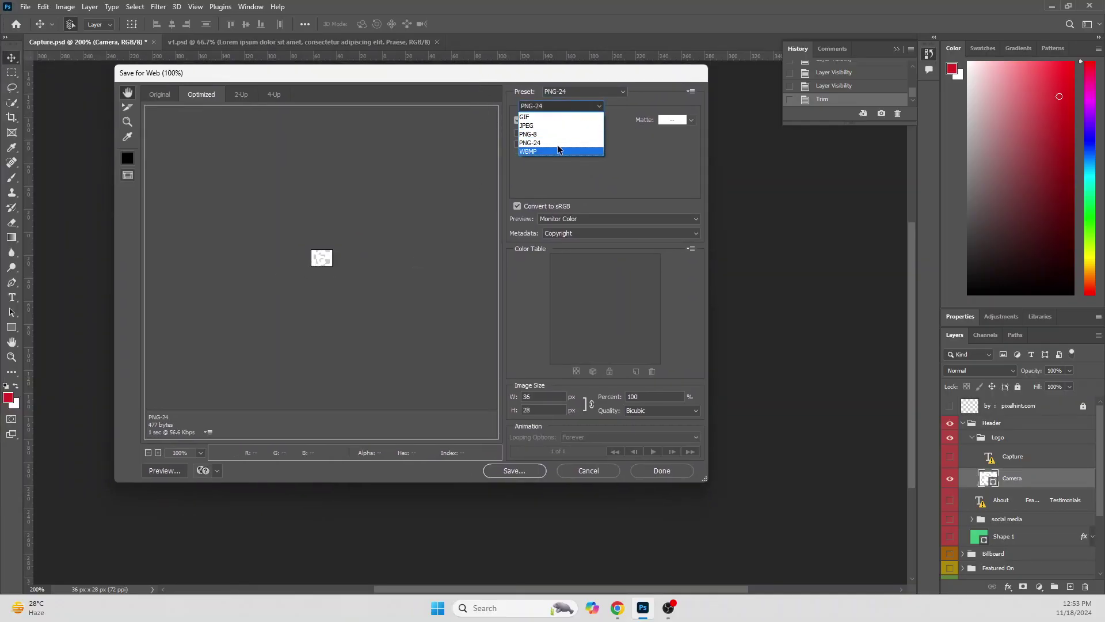
{"action": "left_click", "coordinate": [559, 143]}
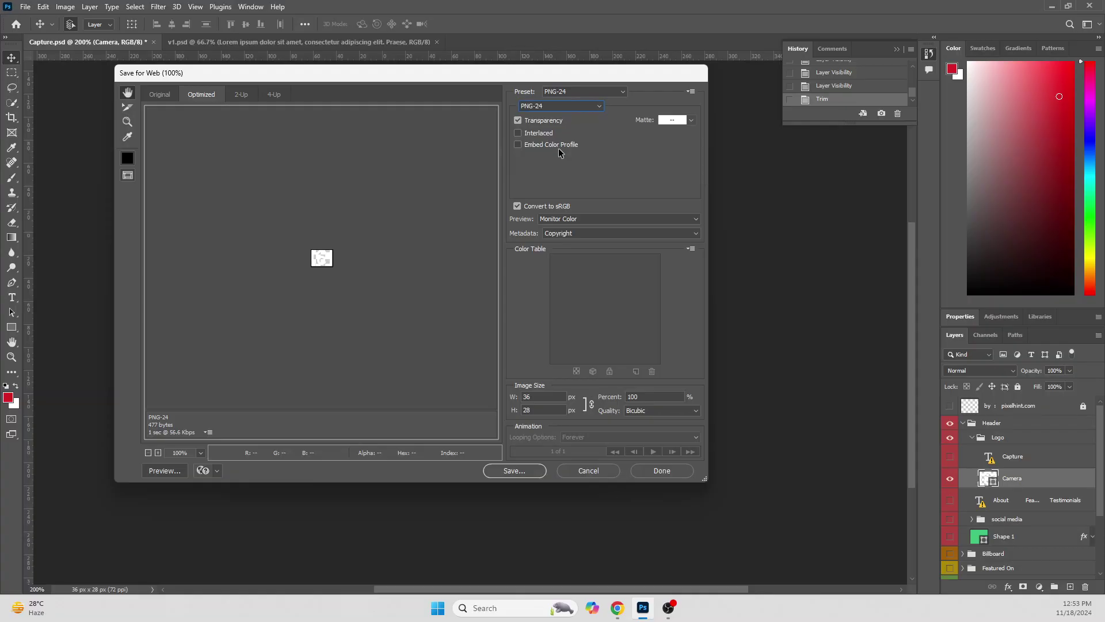
{"action": "left_click", "coordinate": [516, 472]}
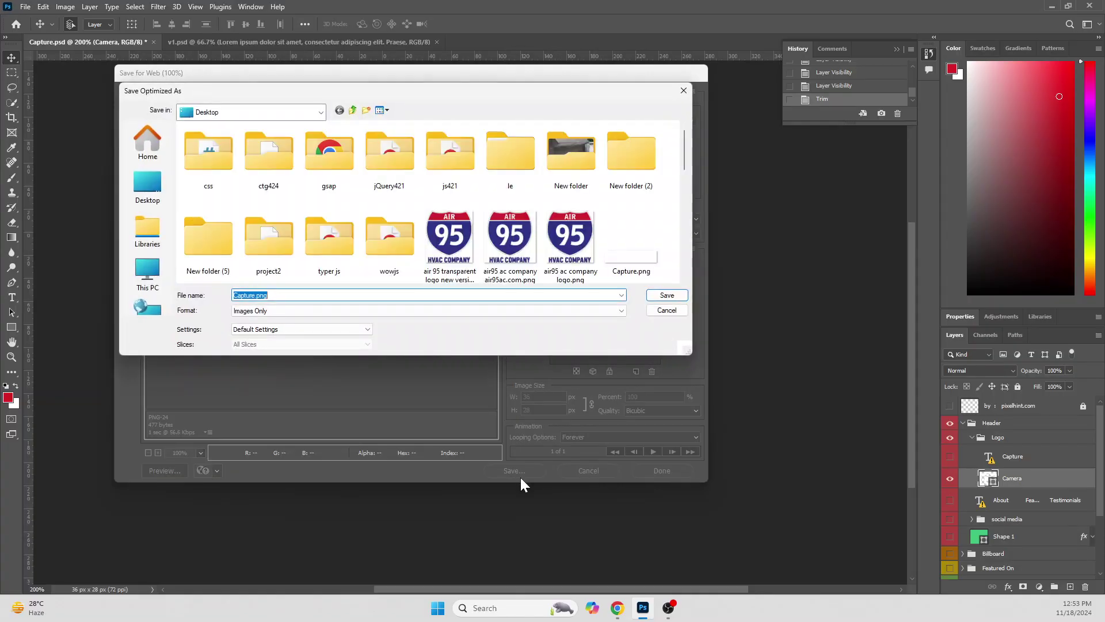
{"action": "left_click", "coordinate": [155, 183]}
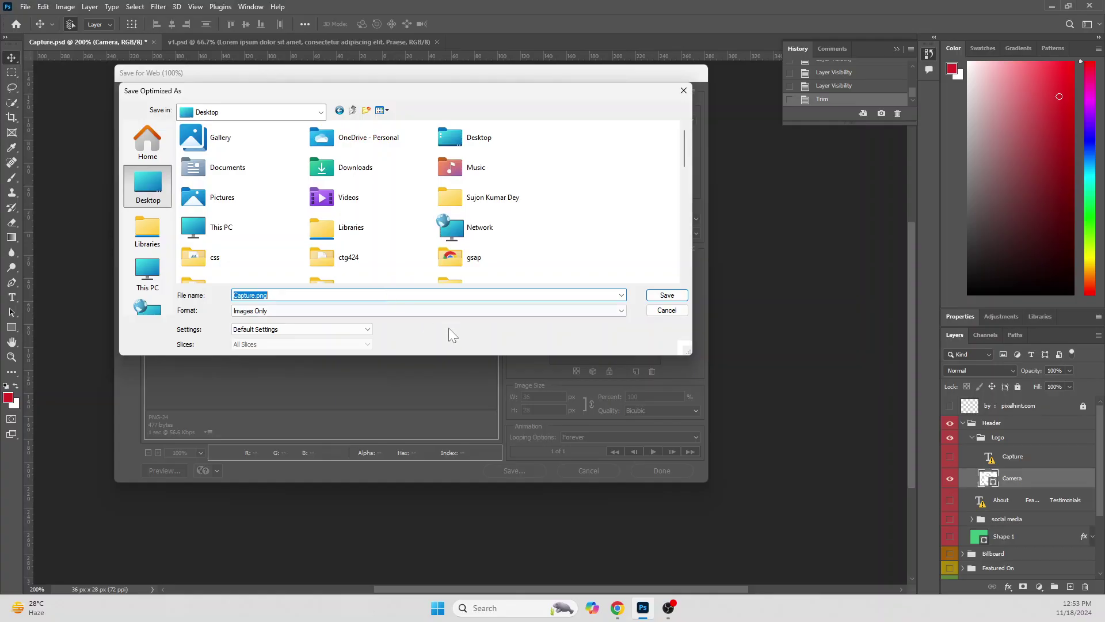
{"action": "left_click", "coordinate": [666, 295]}
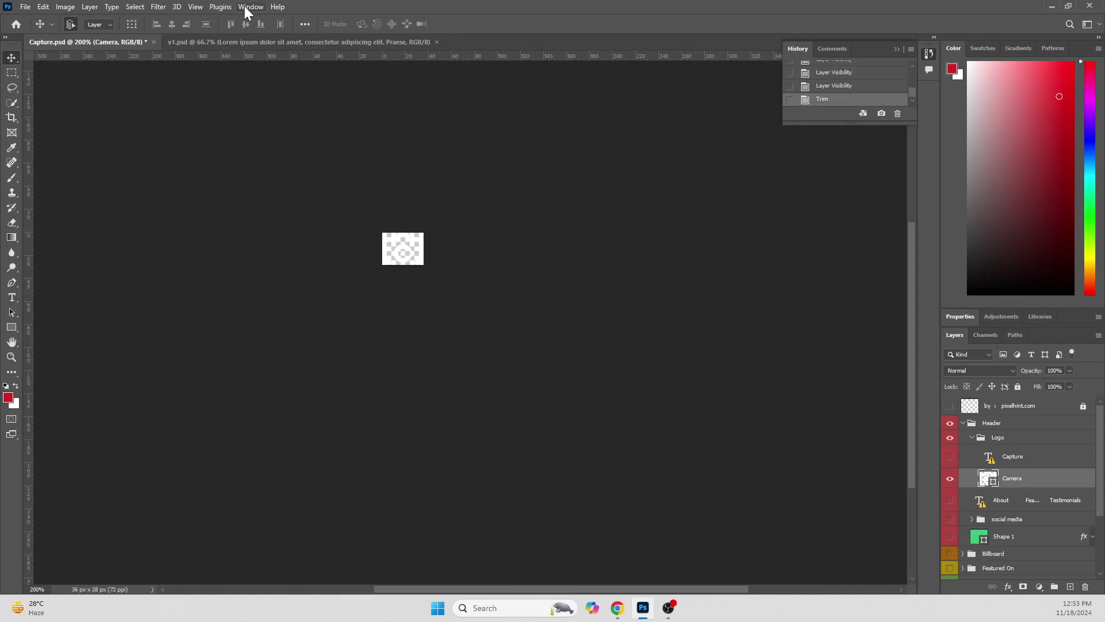
Restore the full page design by reverting to the Capture.psd snapshot in the document's history
{"action": "left_click", "coordinate": [930, 55]}
{"action": "left_click", "coordinate": [931, 55]}
{"action": "left_click", "coordinate": [930, 55]}
{"action": "left_click", "coordinate": [249, 7]}
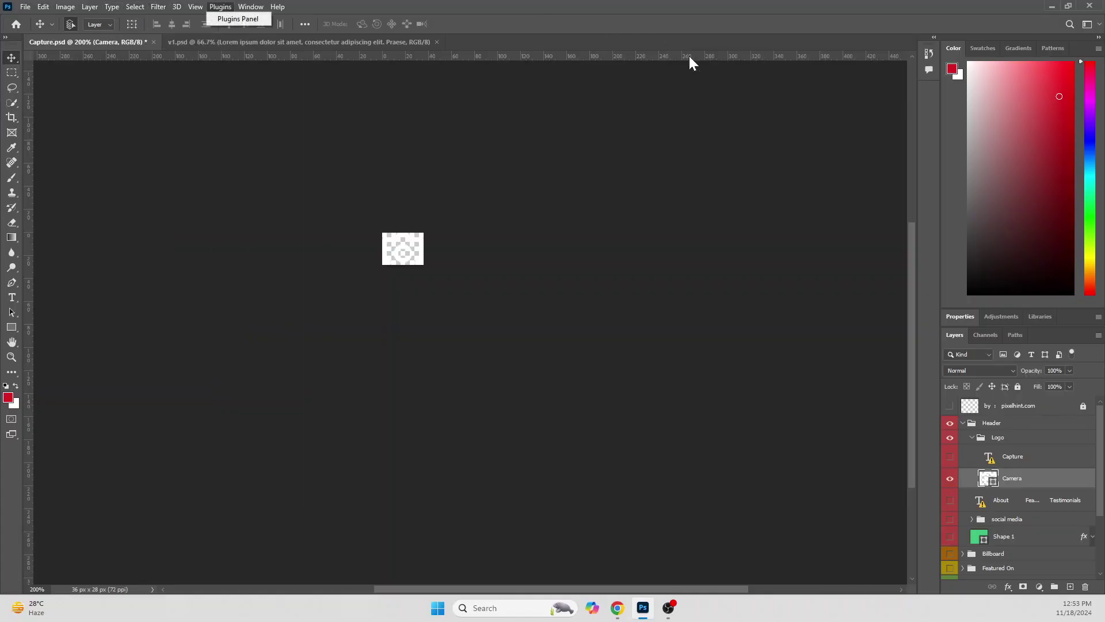
{"action": "left_click", "coordinate": [929, 51]}
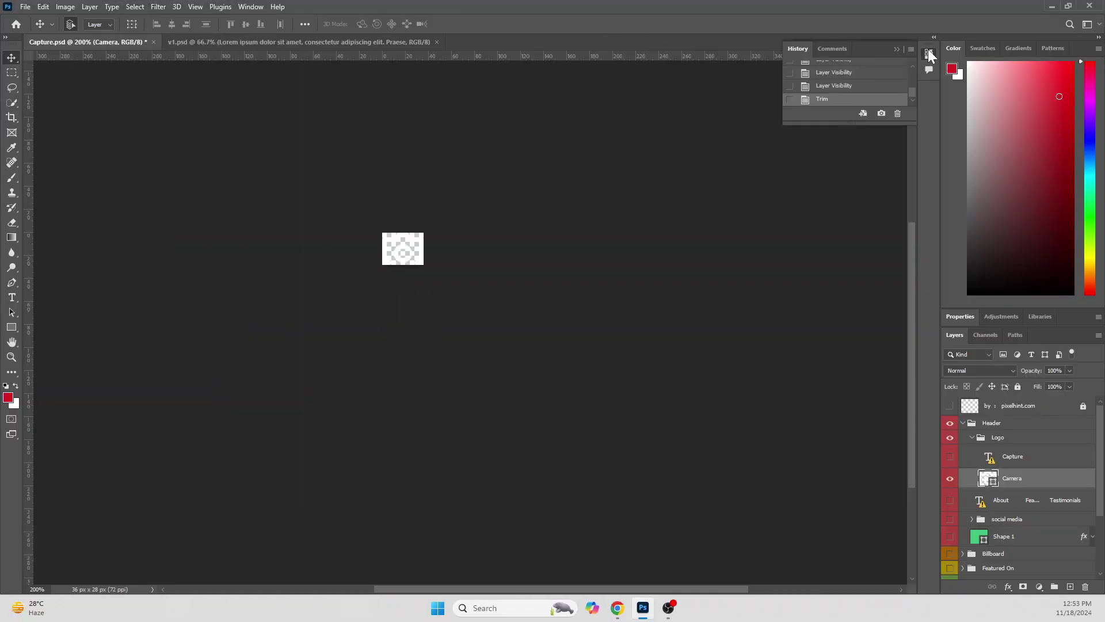
{"action": "left_click", "coordinate": [928, 51]}
{"action": "left_click", "coordinate": [928, 51]}
{"action": "scroll", "coordinate": [836, 92], "scroll_direction": "up", "scroll_amount": 2}
{"action": "scroll", "coordinate": [835, 93], "scroll_direction": "up", "scroll_amount": 2}
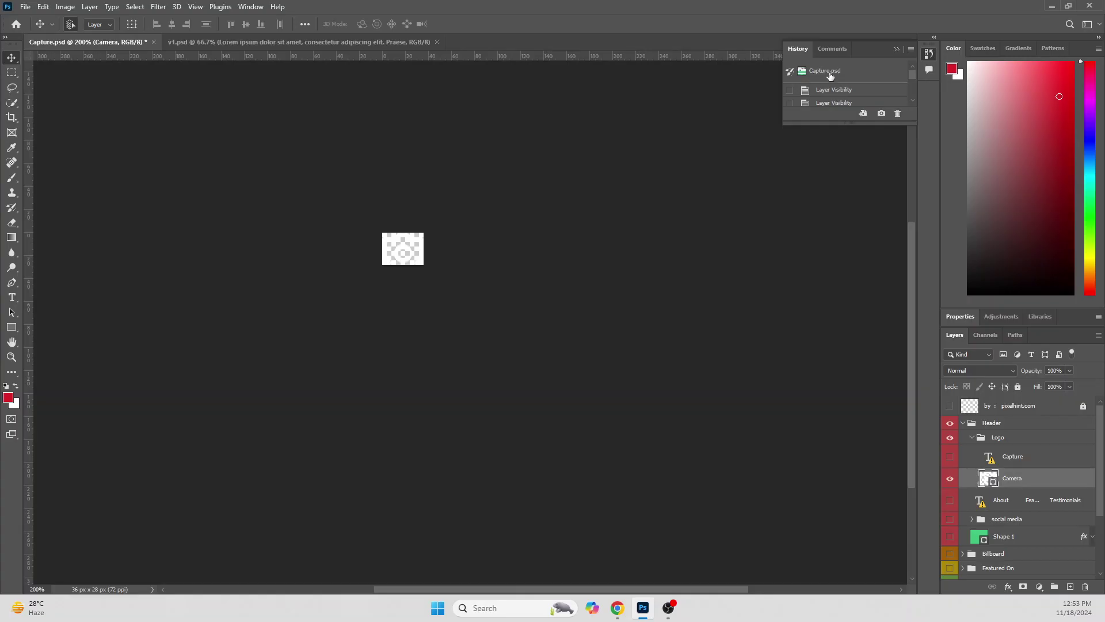
{"action": "left_click", "coordinate": [833, 74]}
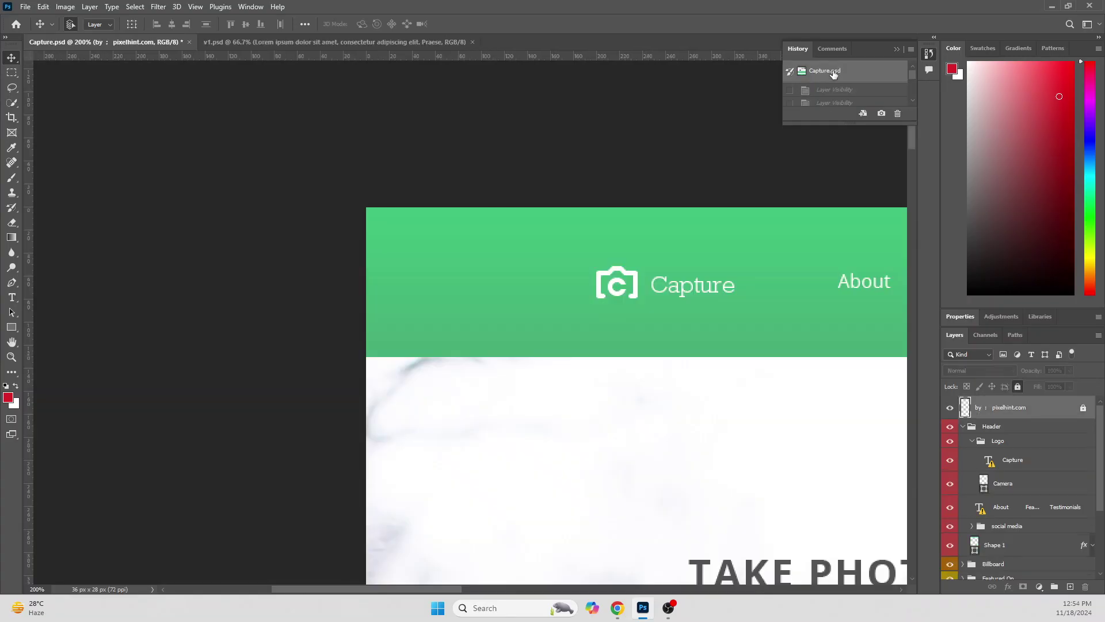
Select the layer of the hand-with-phone background photo in the Billboard section
{"action": "scroll", "coordinate": [520, 242], "scroll_direction": "down", "scroll_amount": 2}
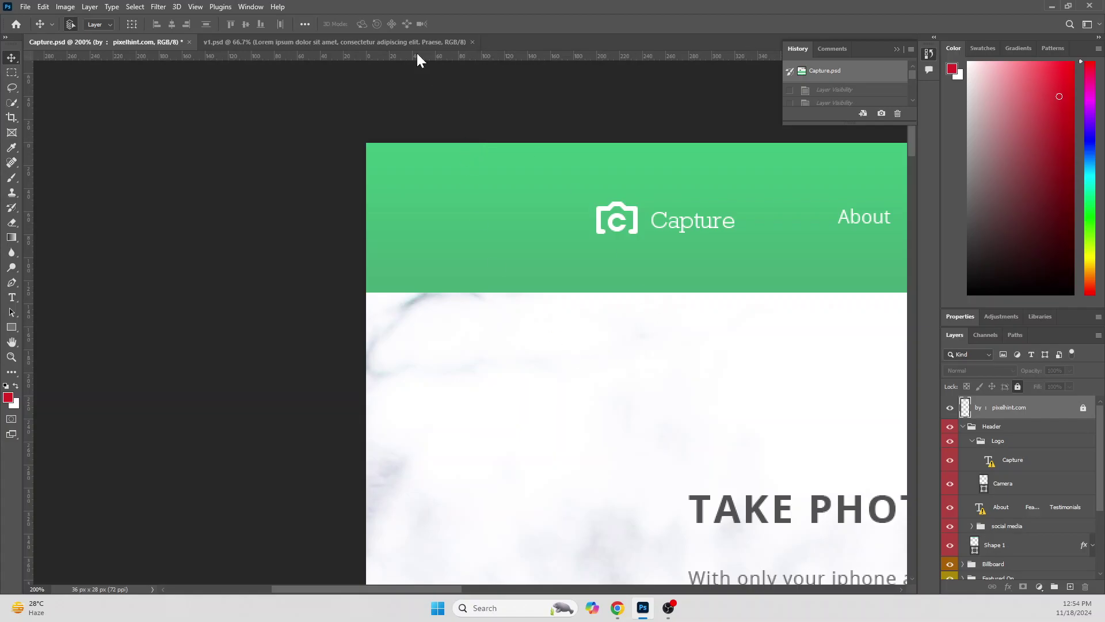
{"action": "key", "text": "ctrl+minus"}
{"action": "key", "text": "ctrl+minus"}
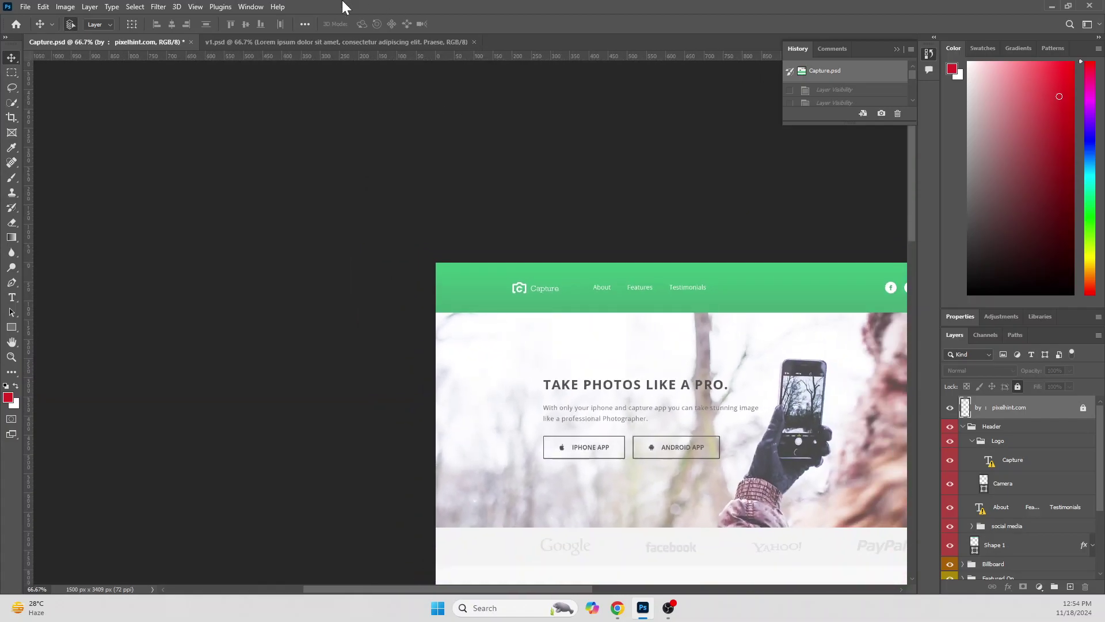
{"action": "left_click_drag", "start_coordinate": [413, 590], "coordinate": [546, 590]}
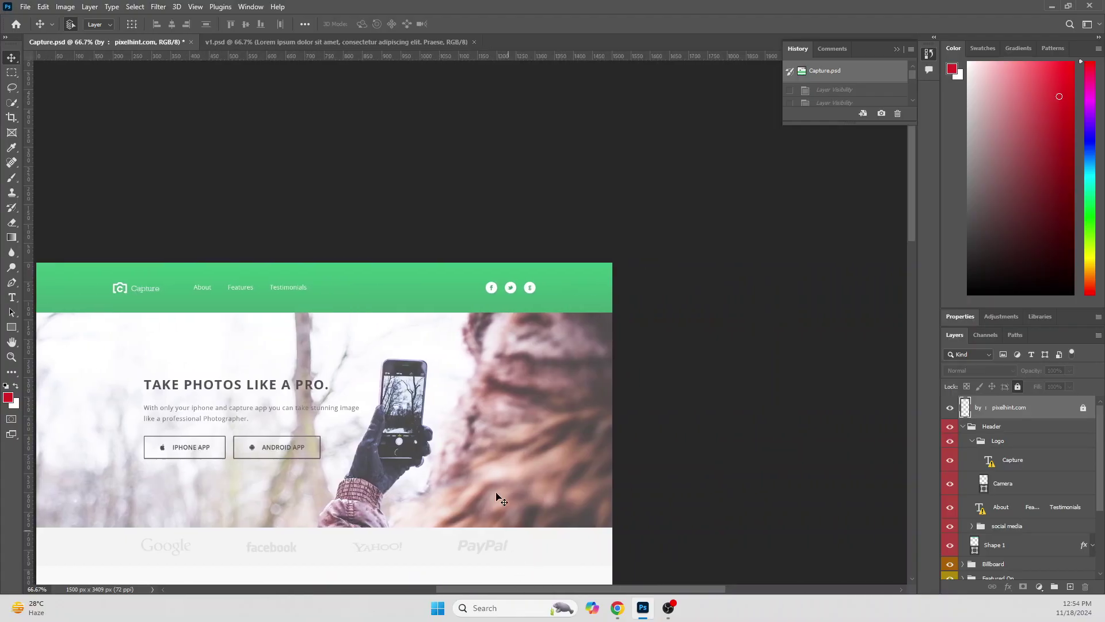
{"action": "left_click", "coordinate": [450, 377]}
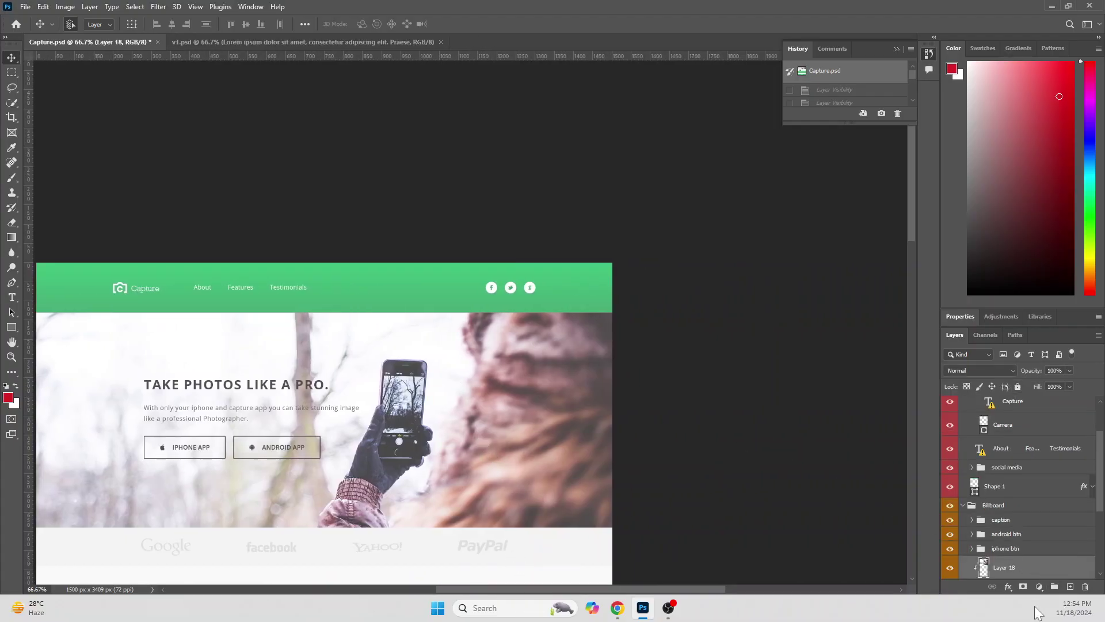
Check the billboard photo on Layer 18 by toggling its visibility, and show only that layer
{"action": "left_click", "coordinate": [951, 568]}
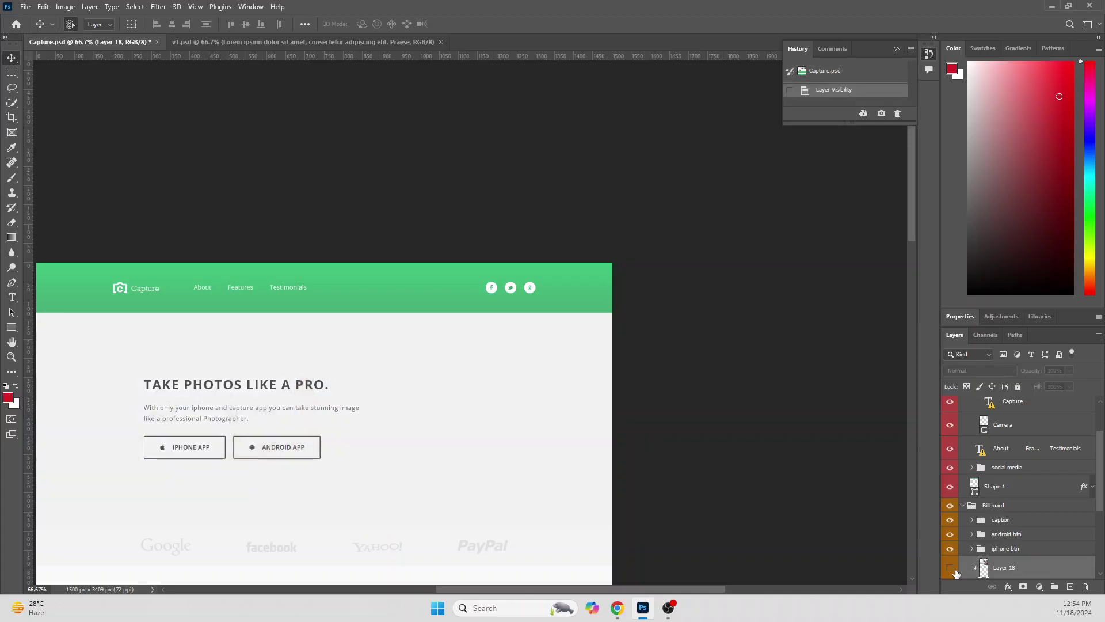
{"action": "left_click", "coordinate": [951, 568]}
{"action": "left_click", "coordinate": [950, 568]}
{"action": "left_click", "coordinate": [954, 570]}
{"action": "left_click", "coordinate": [954, 570], "text": "alt"}
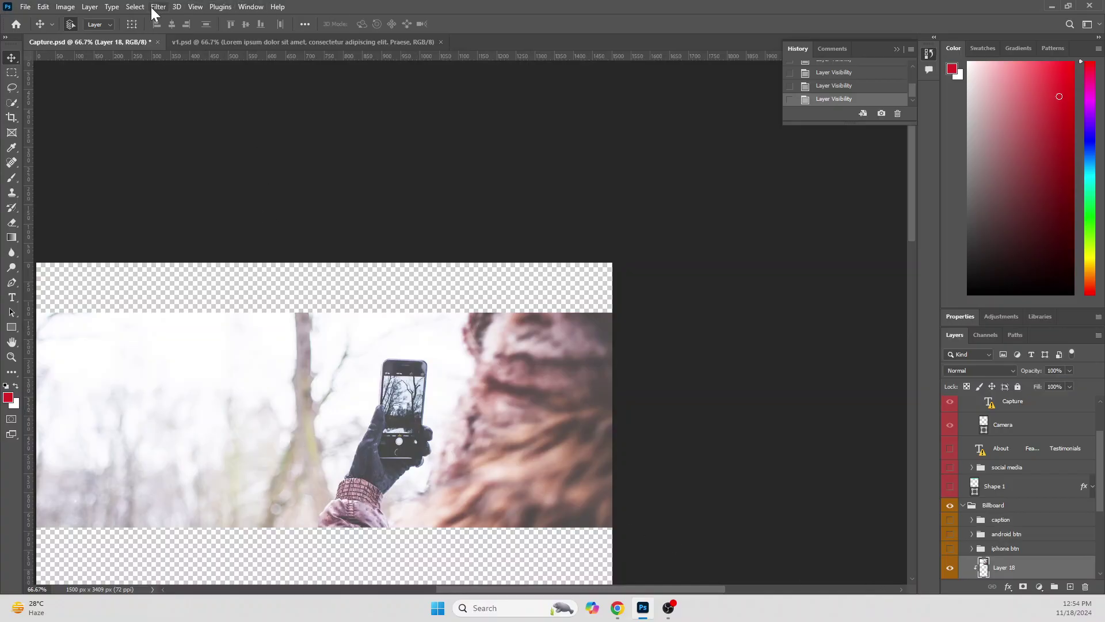
Trim the transparent pixels from all four sides of the isolated billboard photo
{"action": "left_click", "coordinate": [65, 7]}
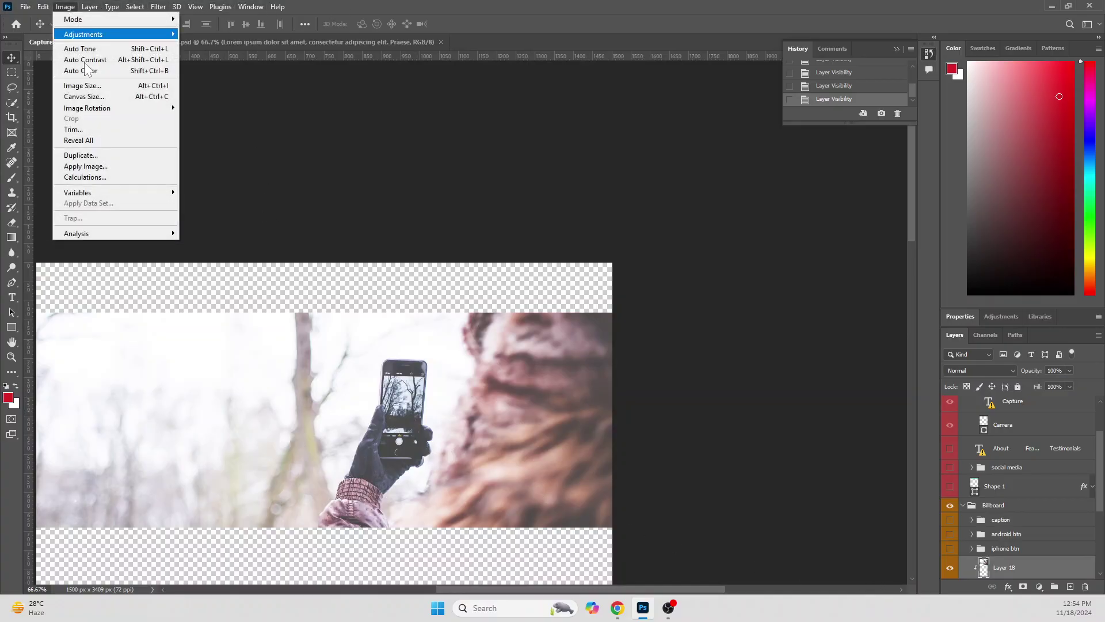
{"action": "left_click", "coordinate": [84, 123]}
{"action": "key", "text": "v"}
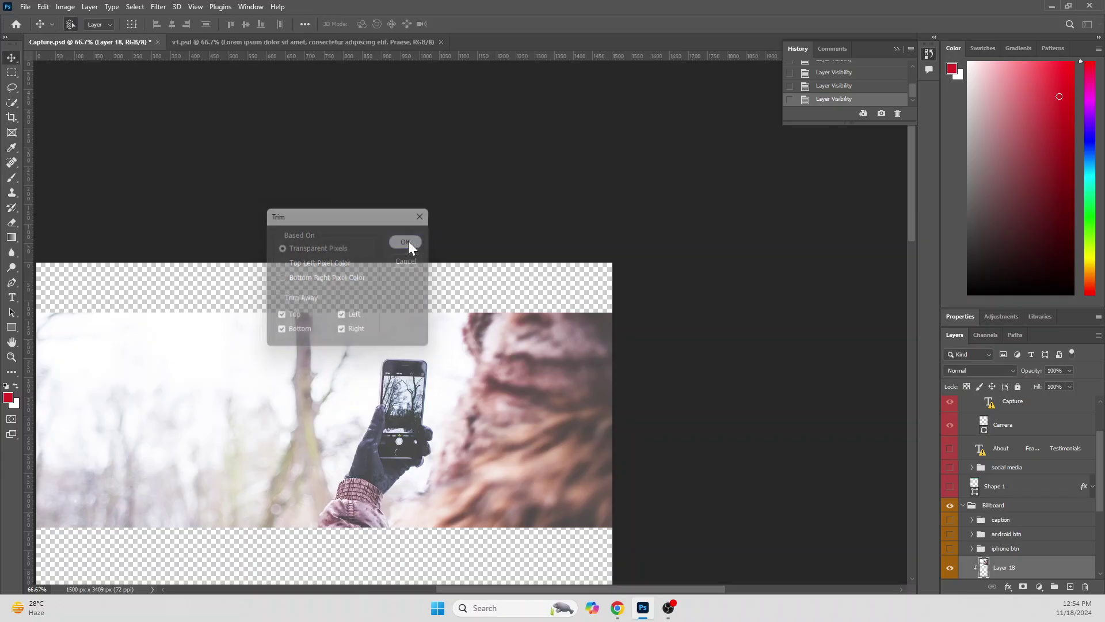
{"action": "left_click", "coordinate": [407, 241]}
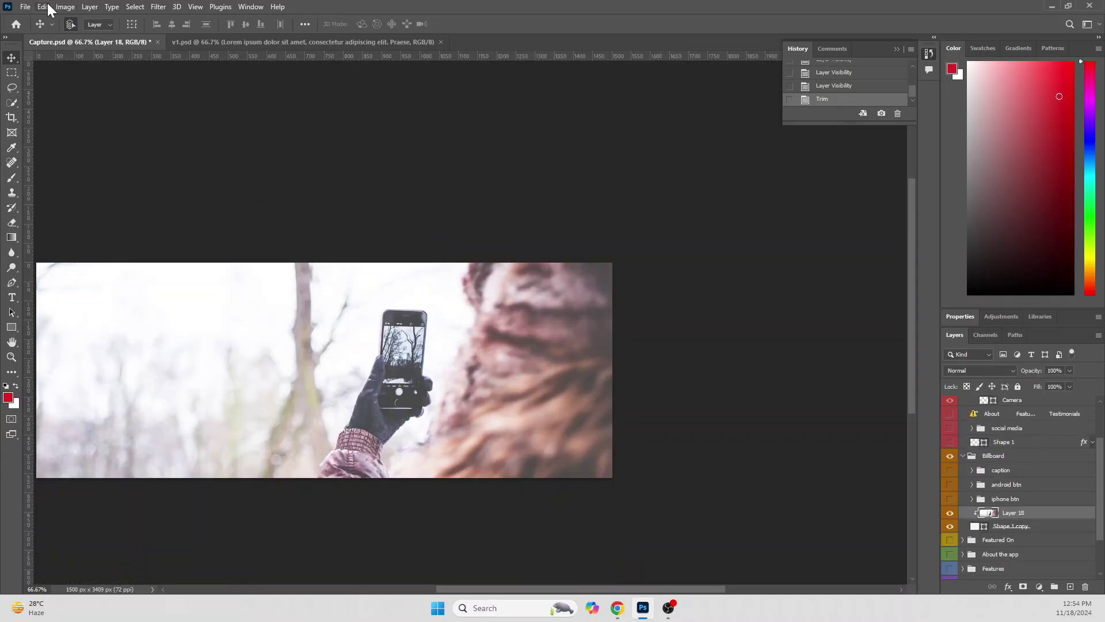
Export the trimmed billboard photo with Save for Web as a JPEG at Very High quality 80
{"action": "left_click", "coordinate": [25, 7]}
{"action": "mouse_move", "coordinate": [133, 181]}
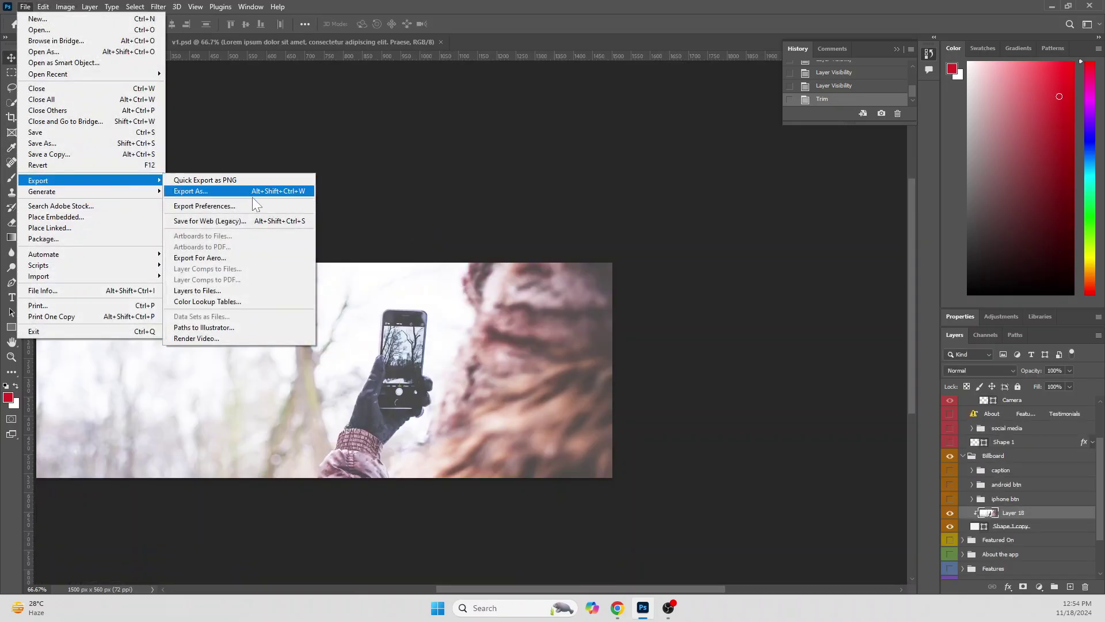
{"action": "left_click", "coordinate": [246, 221]}
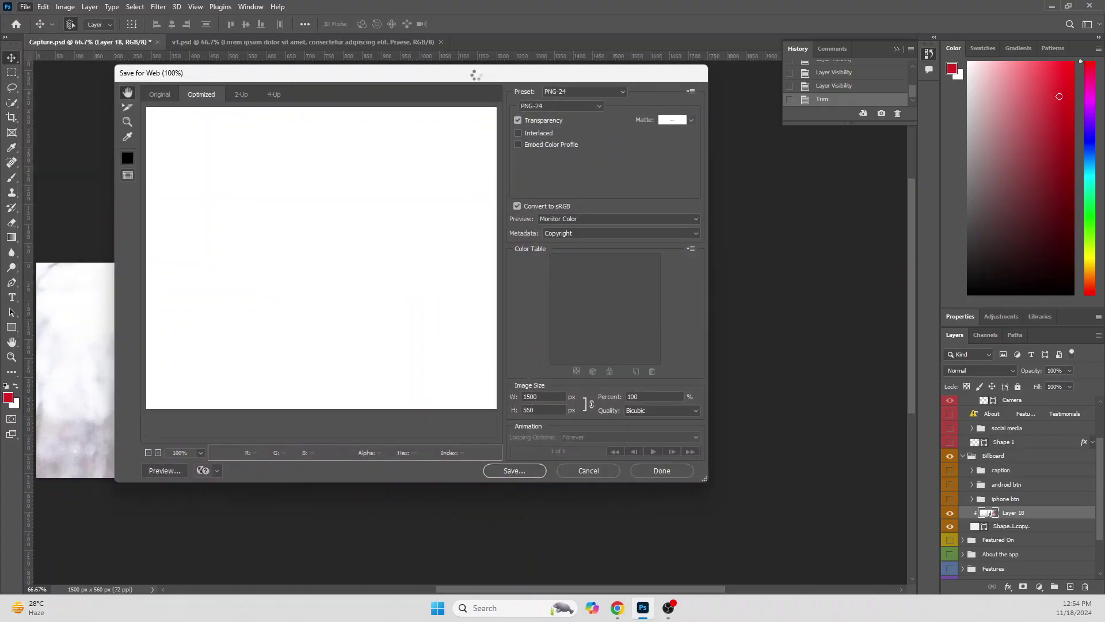
{"action": "left_click_drag", "start_coordinate": [350, 76], "coordinate": [366, 154]}
{"action": "left_click", "coordinate": [610, 189]}
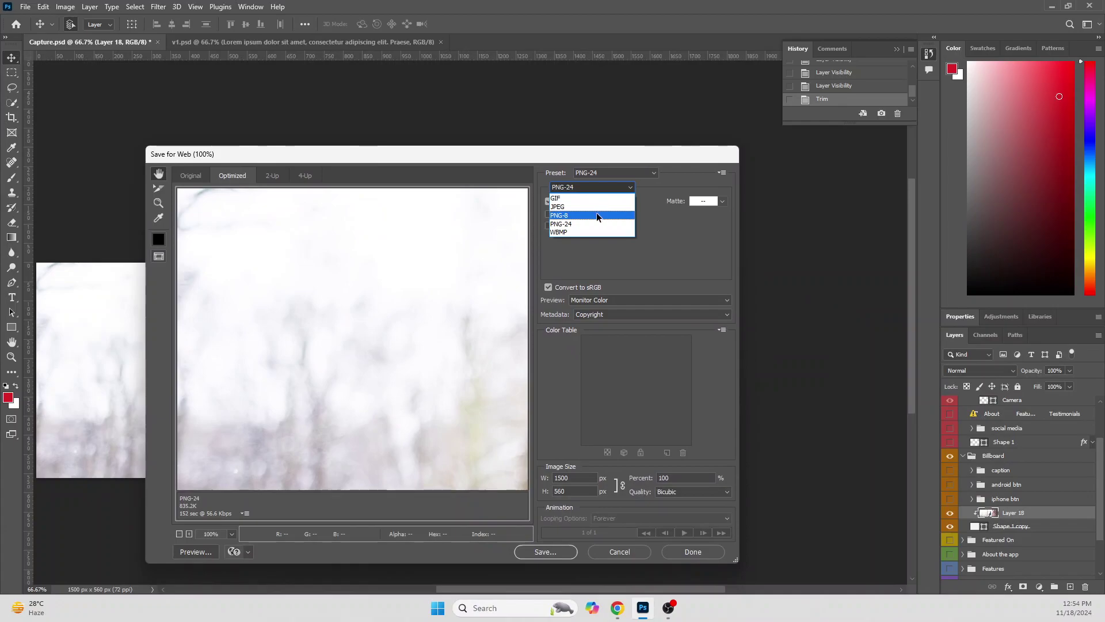
{"action": "left_click", "coordinate": [595, 209]}
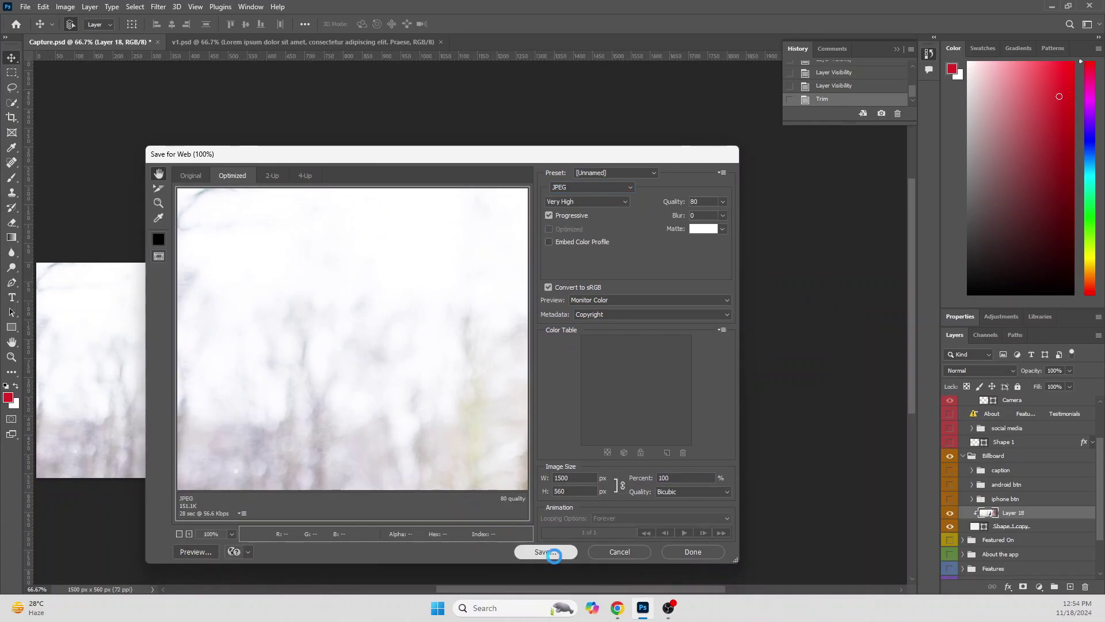
{"action": "left_click", "coordinate": [553, 554]}
{"action": "left_click", "coordinate": [698, 377]}
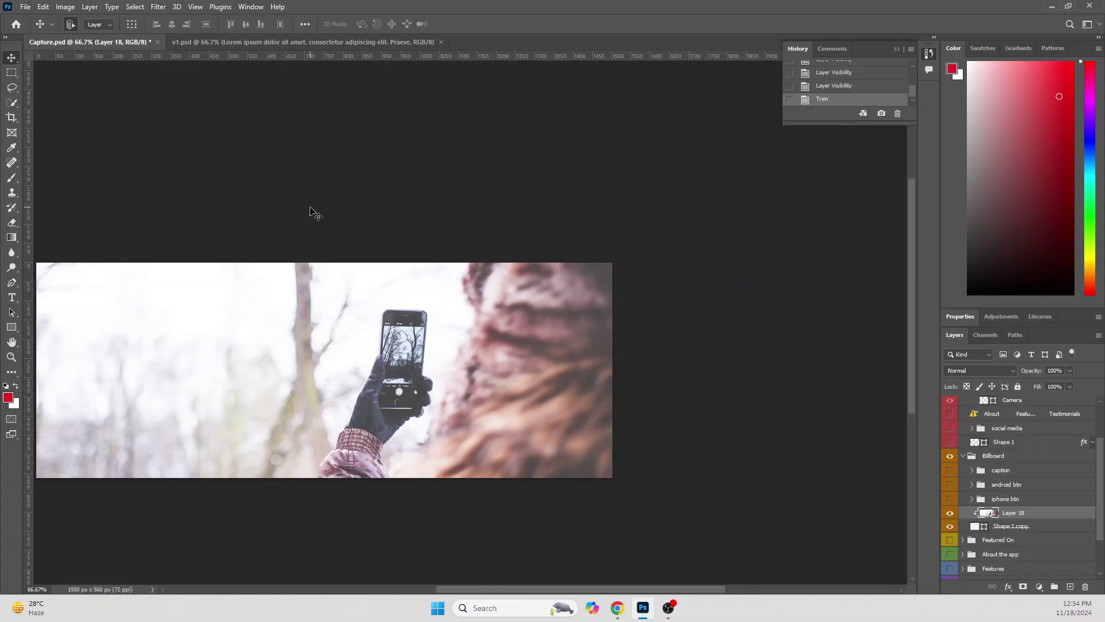
Switch to the v1.psd document and select the dark Rectangle 64 overlay covering the slider photo
{"action": "left_click", "coordinate": [255, 46]}
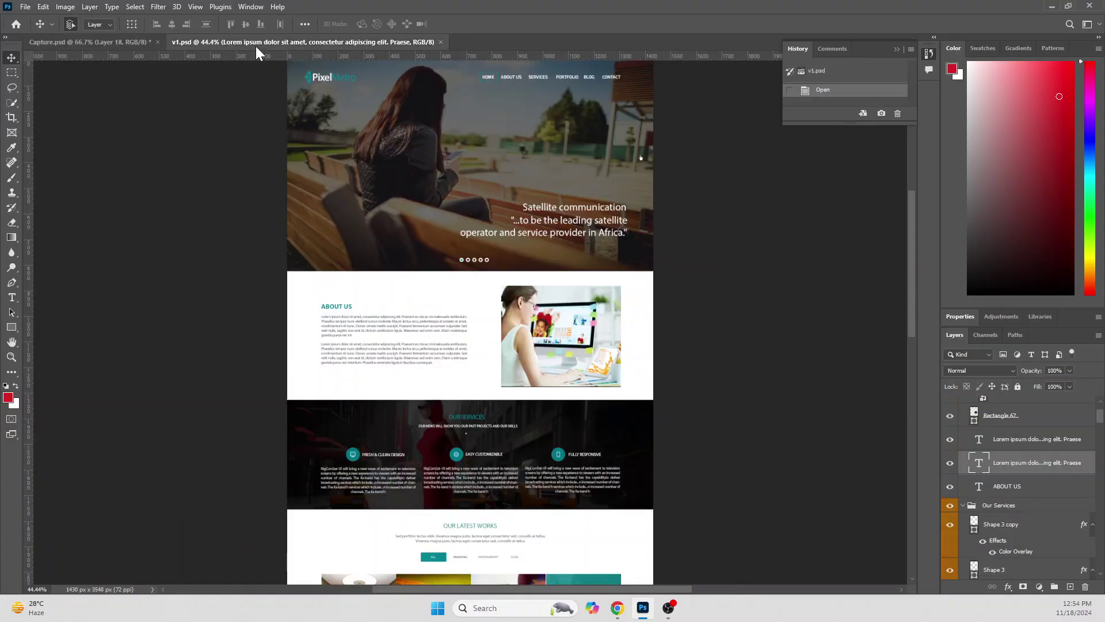
{"action": "scroll", "coordinate": [415, 348], "scroll_direction": "up", "scroll_amount": 4}
{"action": "scroll", "coordinate": [415, 351], "scroll_direction": "up", "scroll_amount": 2}
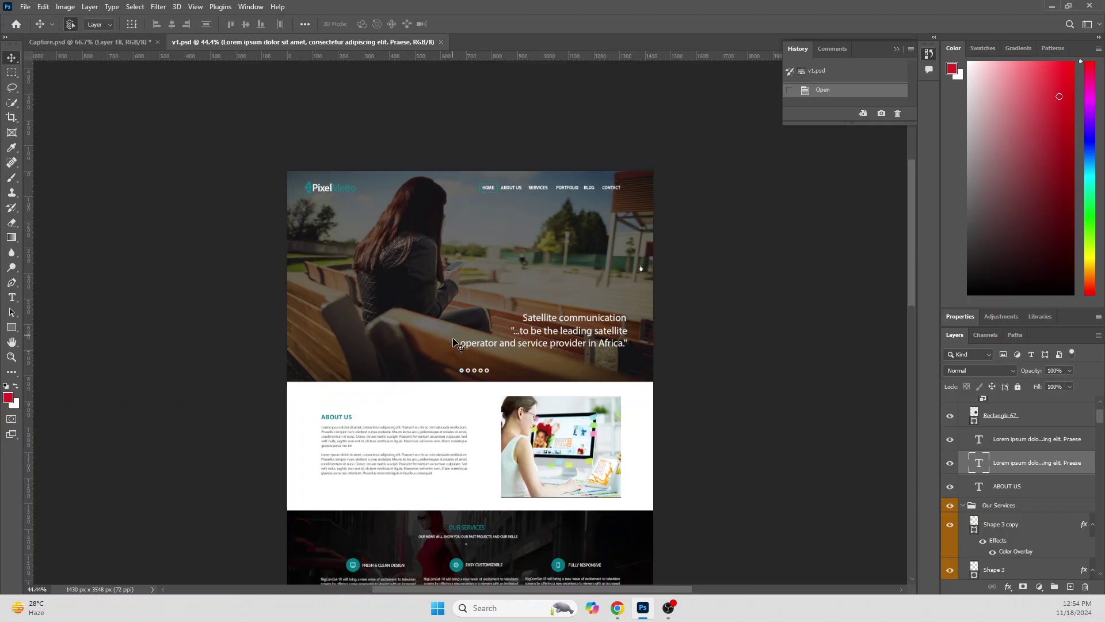
{"action": "left_click", "coordinate": [403, 283], "text": "ctrl"}
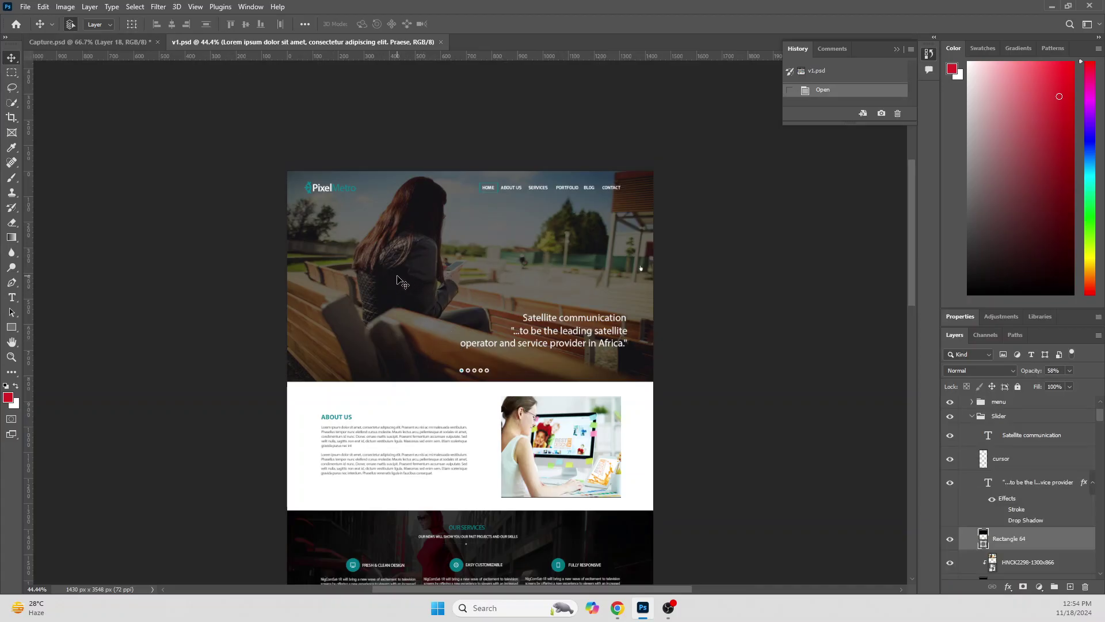
Compare the slider with and without the Rectangle 64 overlay by toggling its visibility, and leave the overlay hidden
{"action": "left_click", "coordinate": [950, 541]}
{"action": "left_click", "coordinate": [950, 541]}
{"action": "left_click", "coordinate": [950, 541]}
{"action": "left_click", "coordinate": [950, 541]}
{"action": "left_click", "coordinate": [951, 541]}
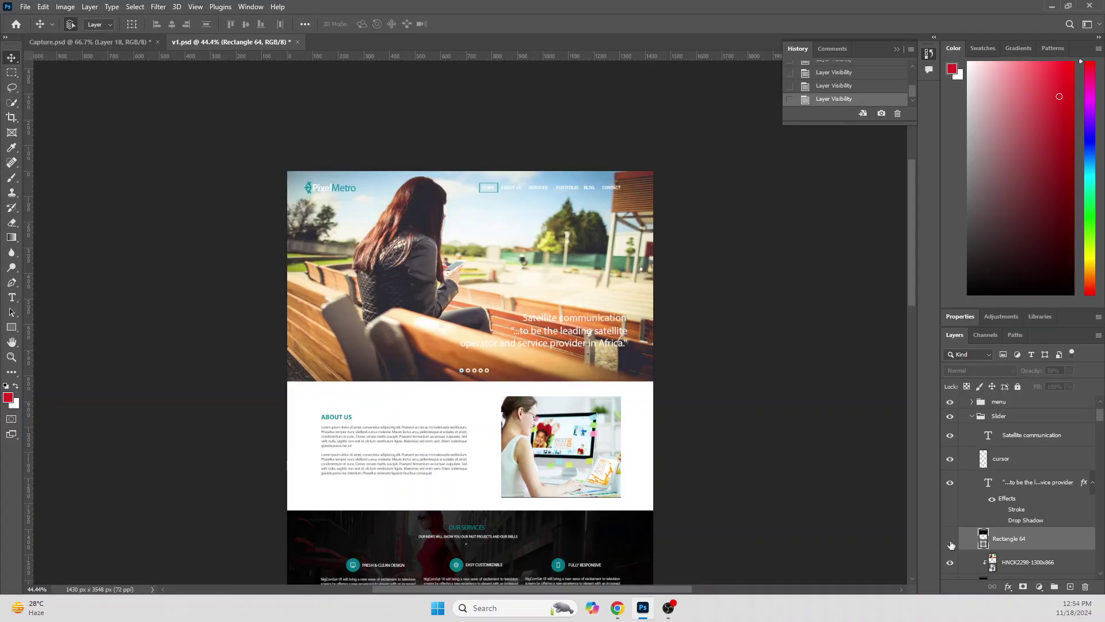
Select the slider photo layer HNCK2298-1300x866, check it by toggling its visibility, and show only that layer
{"action": "left_click", "coordinate": [417, 289]}
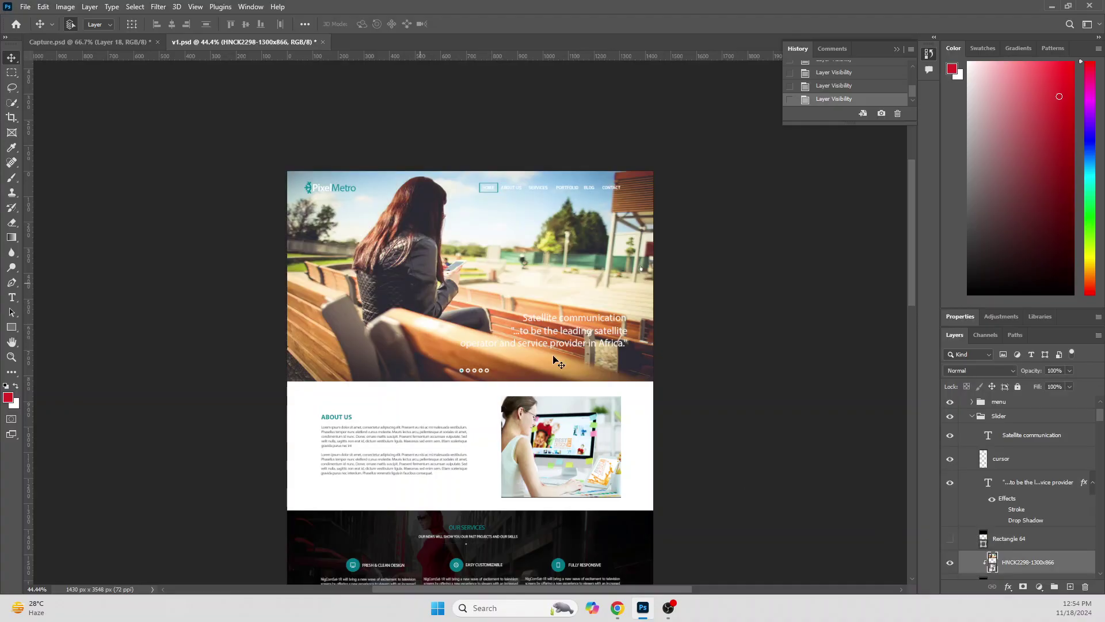
{"action": "left_click", "coordinate": [951, 562]}
{"action": "left_click", "coordinate": [950, 562]}
{"action": "left_click", "coordinate": [950, 562], "text": "alt"}
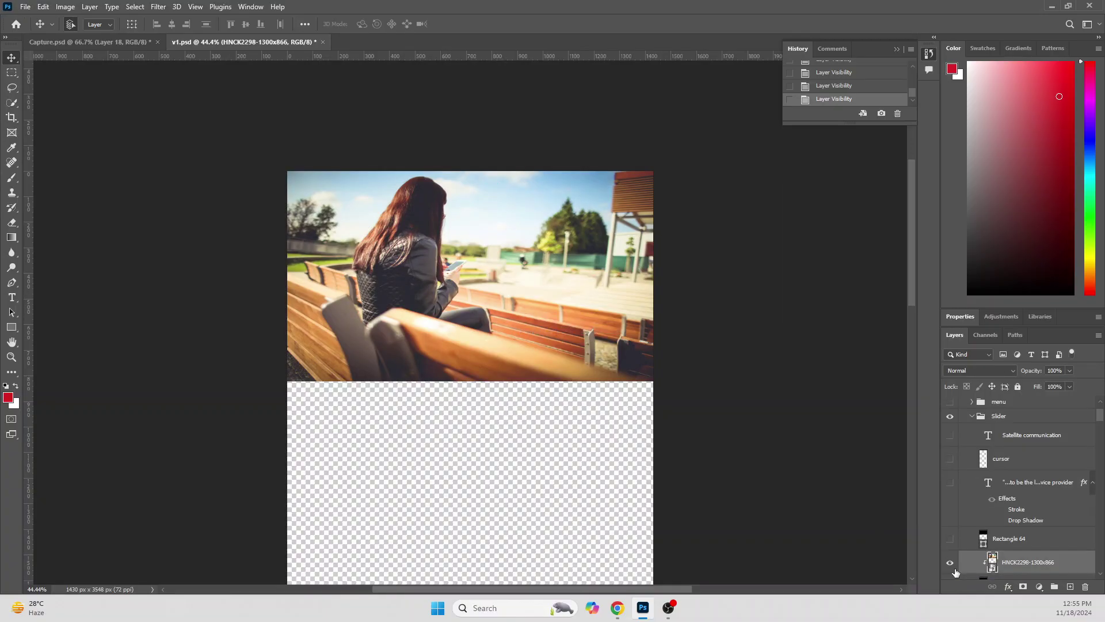
Toggle the Rectangle 64 overlay above the isolated slider photo to compare, and leave the overlay shown
{"action": "left_click", "coordinate": [950, 541]}
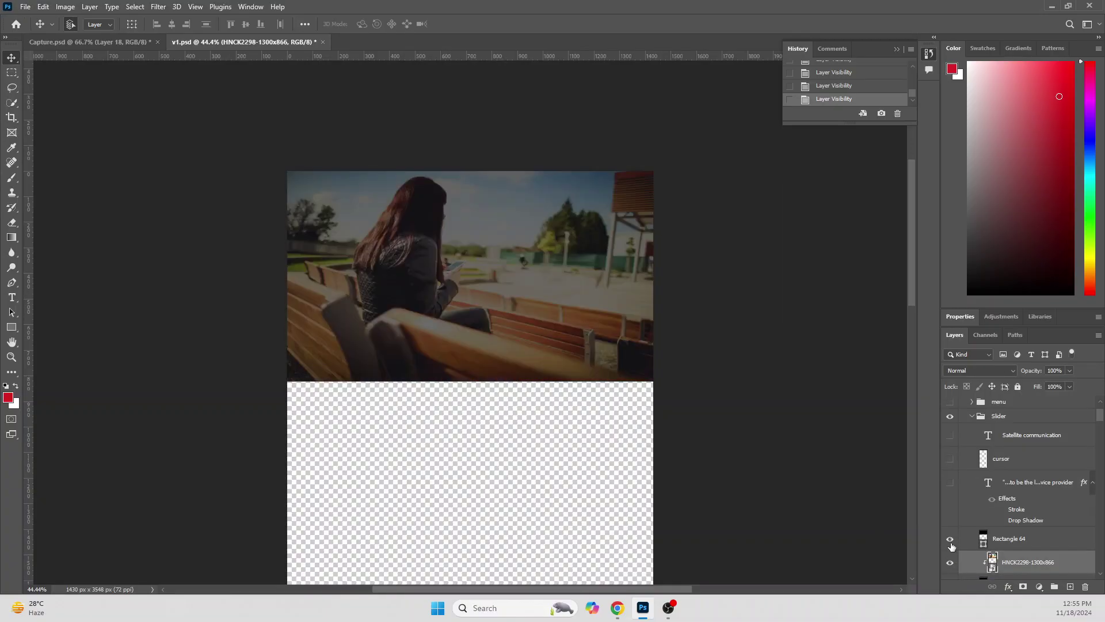
{"action": "left_click", "coordinate": [951, 541]}
{"action": "left_click", "coordinate": [951, 541]}
{"action": "left_click", "coordinate": [951, 541]}
{"action": "left_click", "coordinate": [950, 540]}
Trim the transparent pixels around the darkened slider photo
{"action": "left_click", "coordinate": [73, 6]}
{"action": "left_click", "coordinate": [83, 127]}
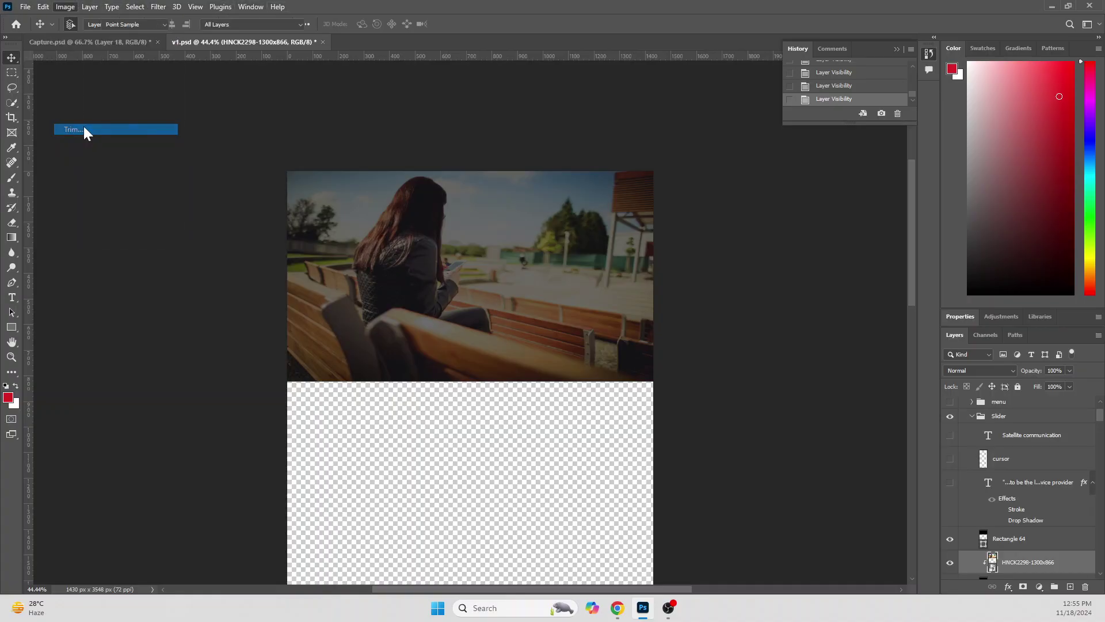
{"action": "left_click", "coordinate": [408, 241]}
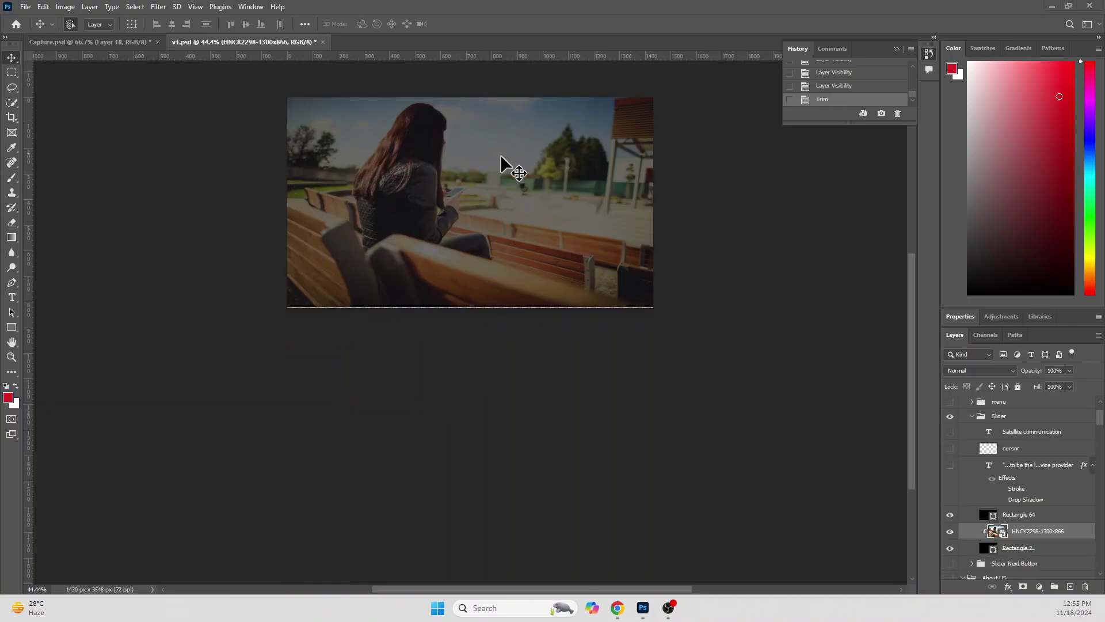
Restore the full page design by reverting to the v1.psd snapshot in the document's history
{"action": "scroll", "coordinate": [824, 78], "scroll_direction": "up", "scroll_amount": 5}
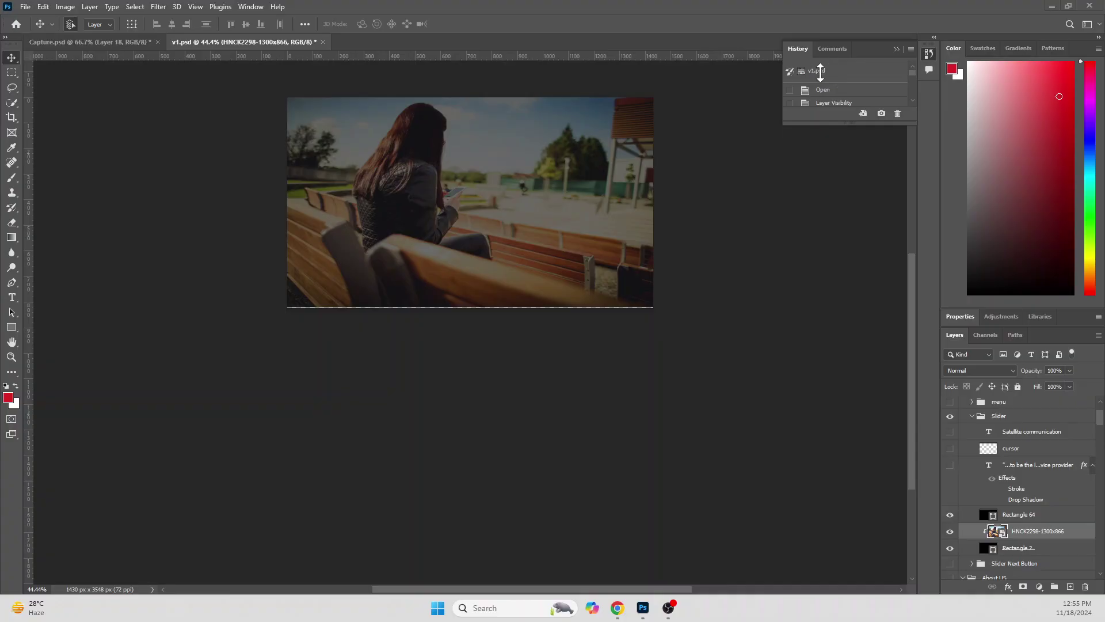